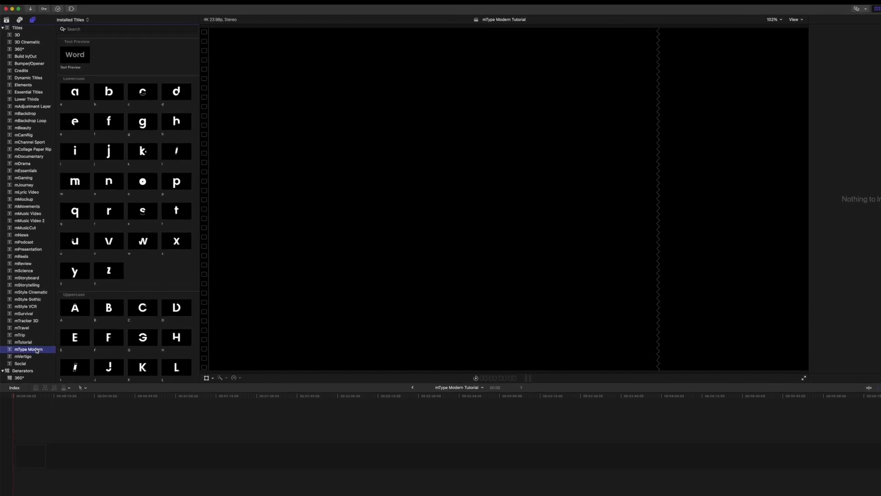
Show the mType Modern titles in the browser and hide the category list
{"action": "left_click", "coordinate": [33, 331]}
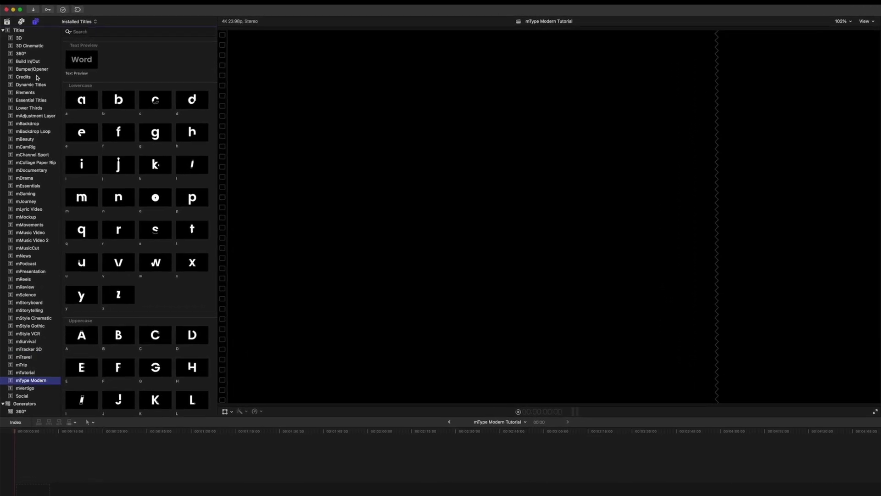
{"action": "key", "text": "super+grave"}
{"action": "key", "text": "super+f"}
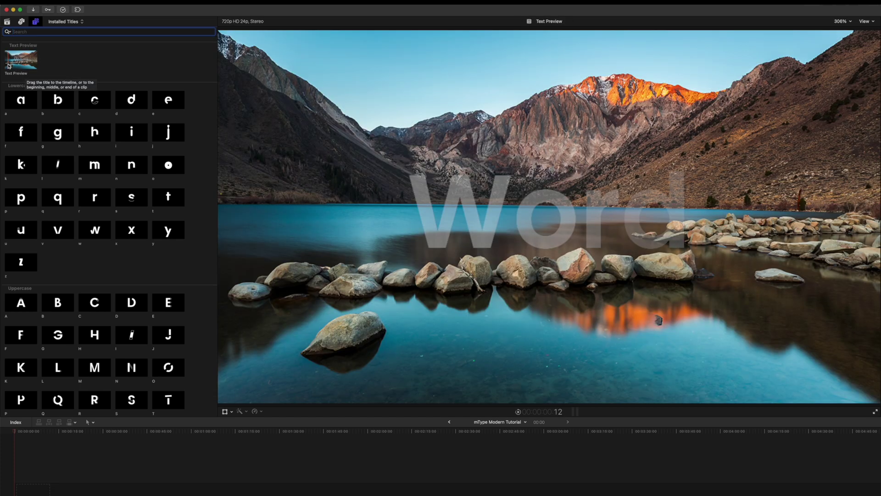
Preview Text Preview and the first lowercase titles, and look through the uppercase, digit, symbol, diacritic and custom groups of mType Modern
{"action": "left_click", "coordinate": [11, 66]}
{"action": "left_click", "coordinate": [9, 104]}
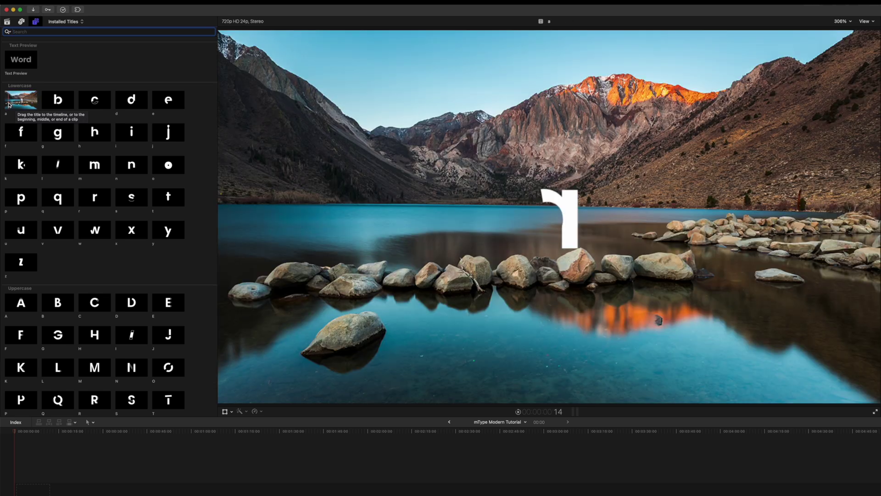
{"action": "left_click", "coordinate": [46, 104]}
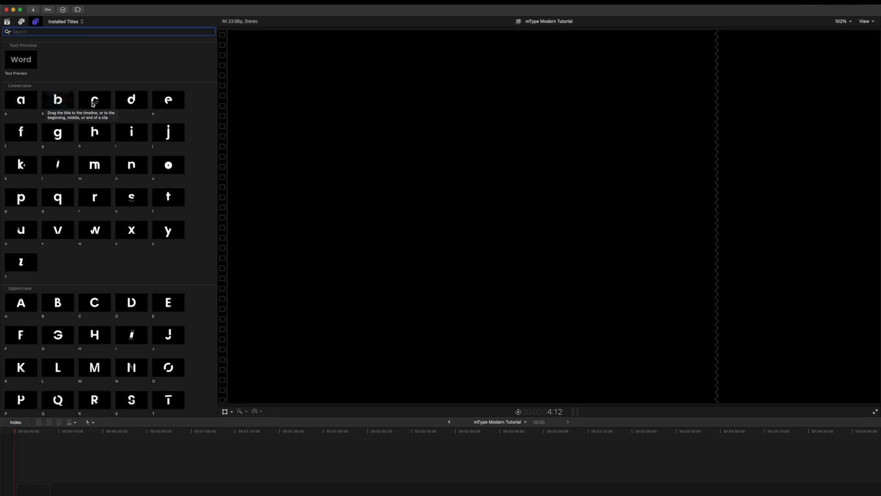
{"action": "scroll", "coordinate": [204, 270], "scroll_direction": "down", "scroll_amount": 2}
{"action": "scroll", "coordinate": [204, 270], "scroll_direction": "down", "scroll_amount": 4}
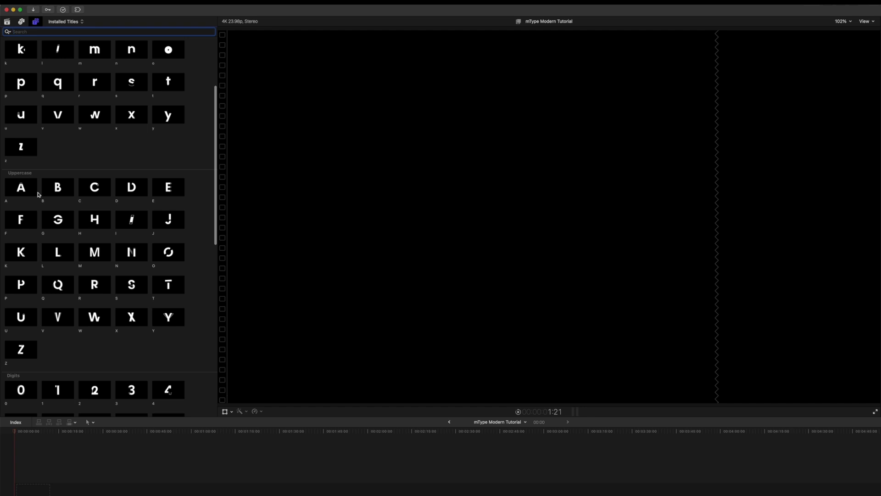
{"action": "scroll", "coordinate": [197, 222], "scroll_direction": "down", "scroll_amount": 7}
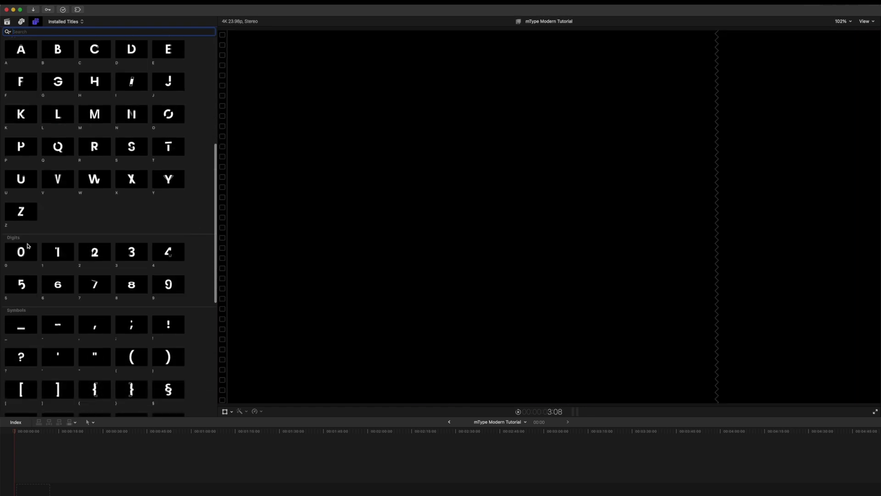
{"action": "scroll", "coordinate": [163, 288], "scroll_direction": "down", "scroll_amount": 5}
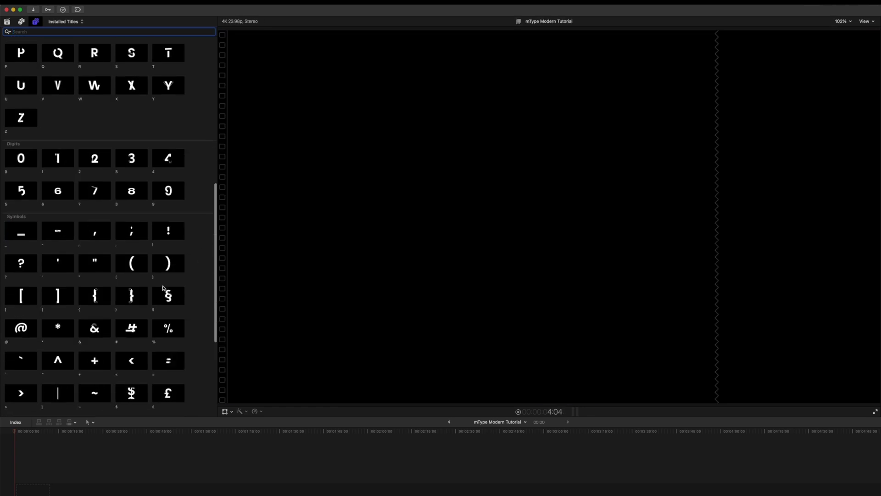
{"action": "scroll", "coordinate": [205, 285], "scroll_direction": "down", "scroll_amount": 9}
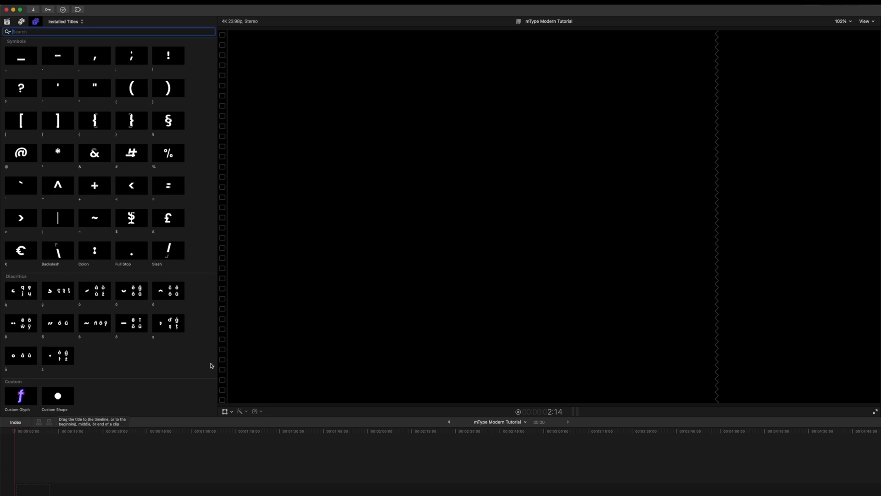
{"action": "scroll", "coordinate": [213, 364], "scroll_direction": "up", "scroll_amount": 10}
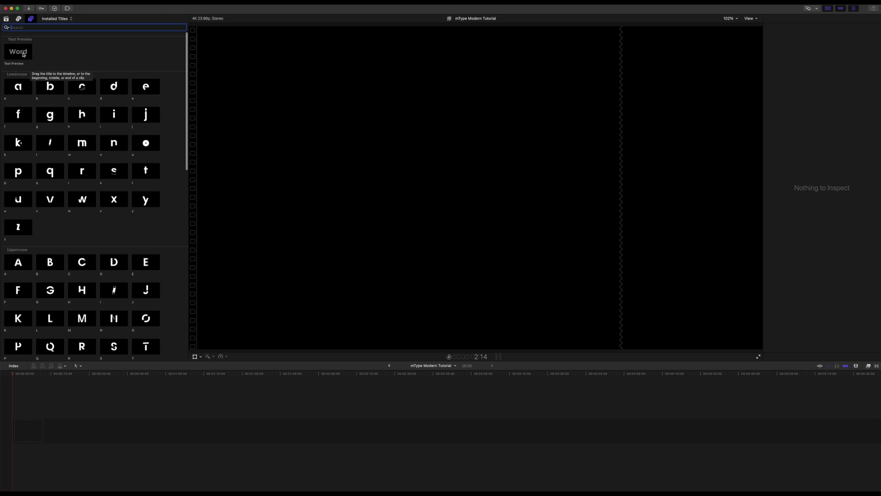
Append the Text Preview title to the empty timeline, fit the timeline view to it and return the playhead to the start
{"action": "left_click", "coordinate": [24, 54]}
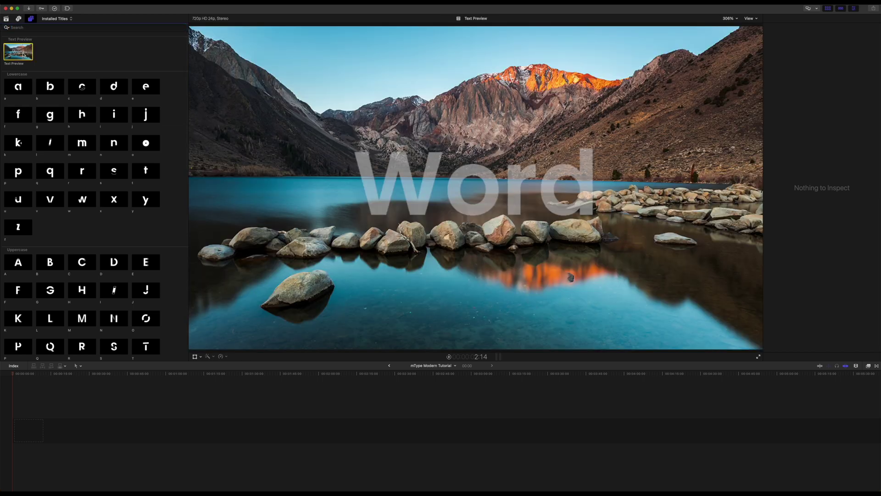
{"action": "key", "text": "e"}
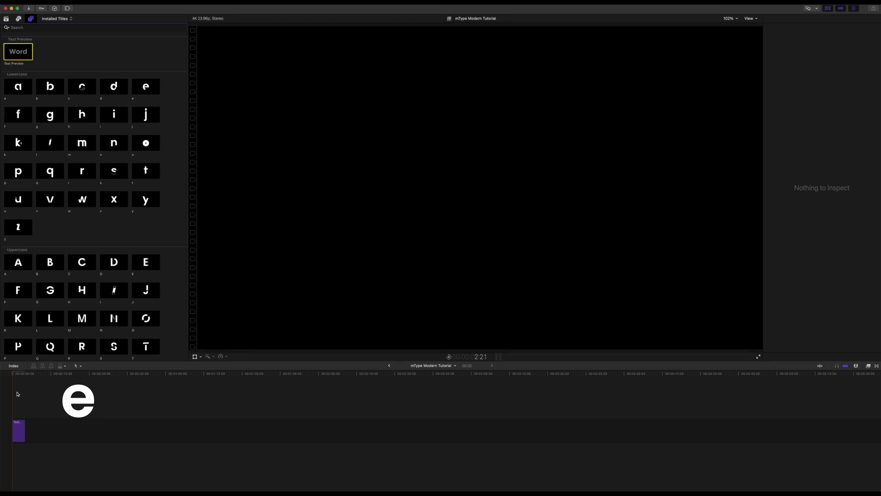
{"action": "left_click", "coordinate": [18, 393]}
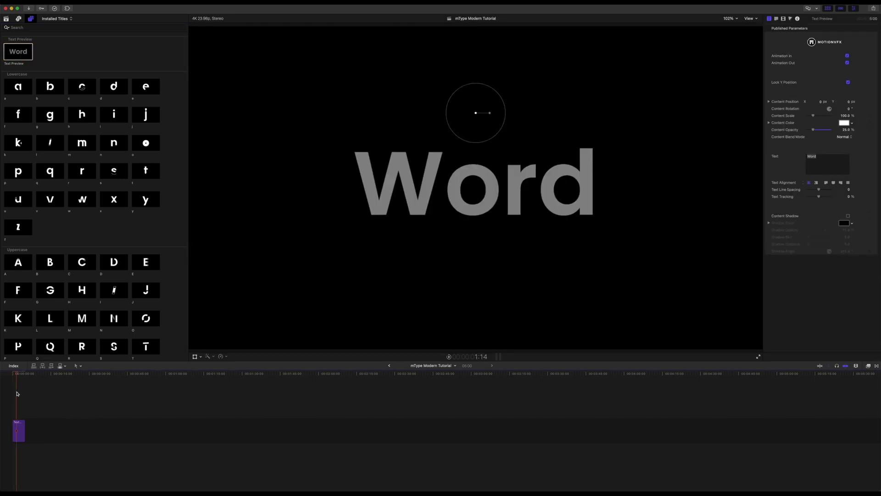
{"action": "key", "text": "shift+z"}
{"action": "key", "text": "Home"}
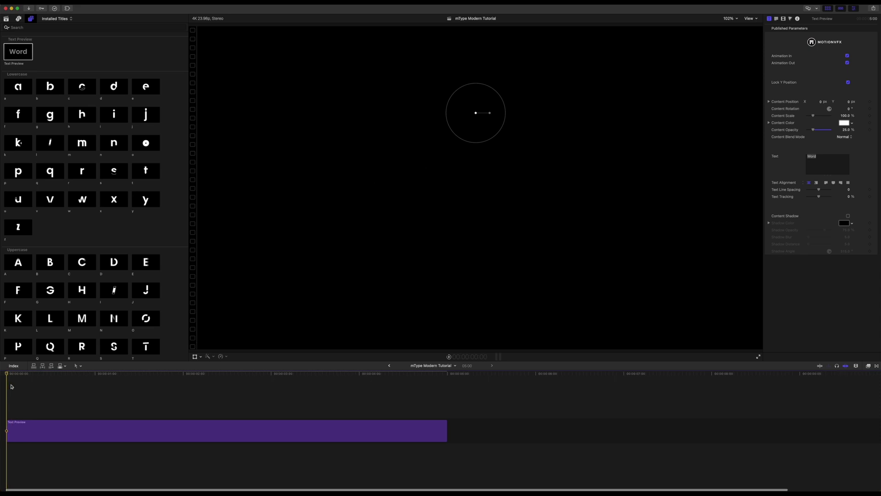
Turn off Animation In and Animation Out for the Text Preview title
{"action": "left_click", "coordinate": [47, 430]}
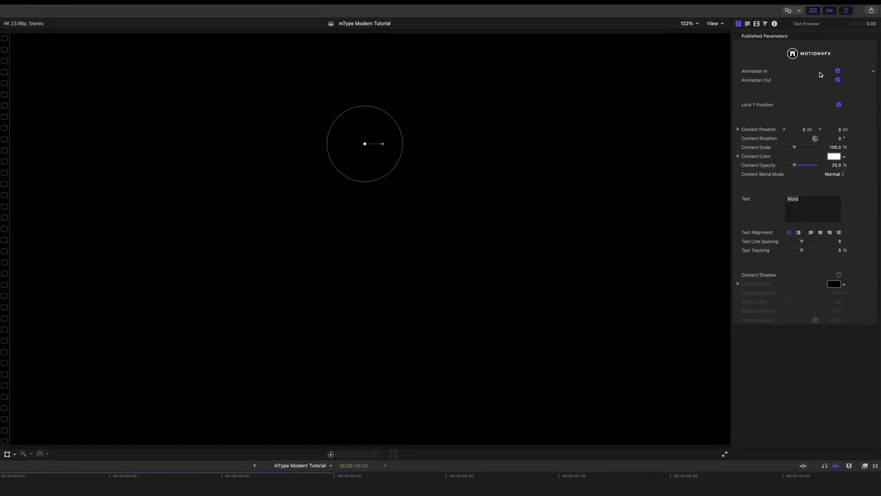
{"action": "left_click", "coordinate": [838, 71]}
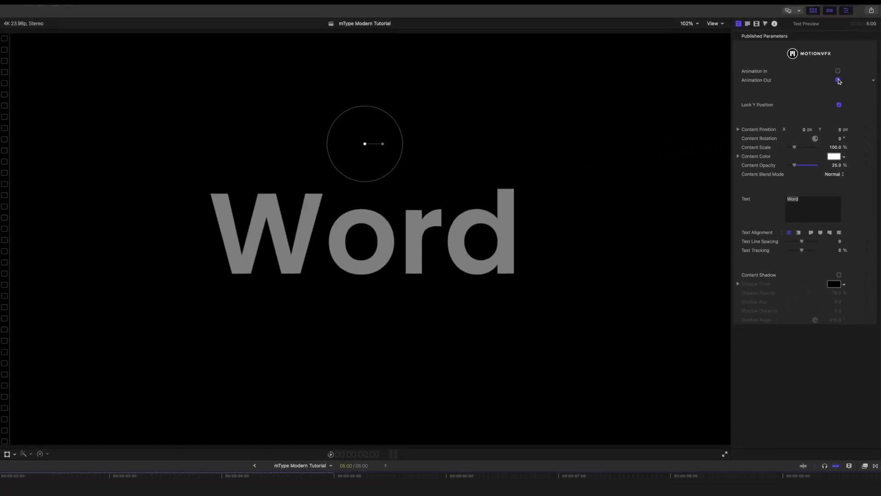
{"action": "left_click", "coordinate": [838, 81]}
Try moving the Text Preview title with Lock Y Position on and off, and restore the lock and the original position
{"action": "left_click_drag", "start_coordinate": [366, 146], "coordinate": [349, 188]}
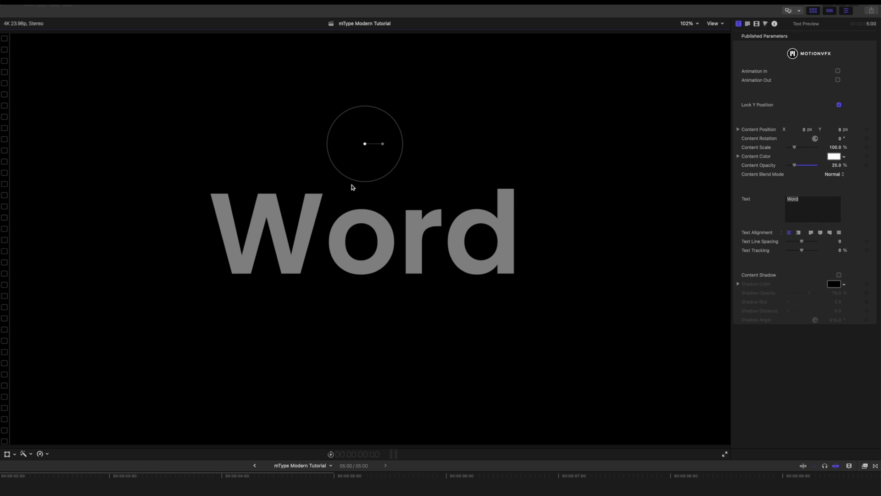
{"action": "left_click", "coordinate": [839, 105]}
{"action": "left_click_drag", "start_coordinate": [366, 144], "coordinate": [327, 154]}
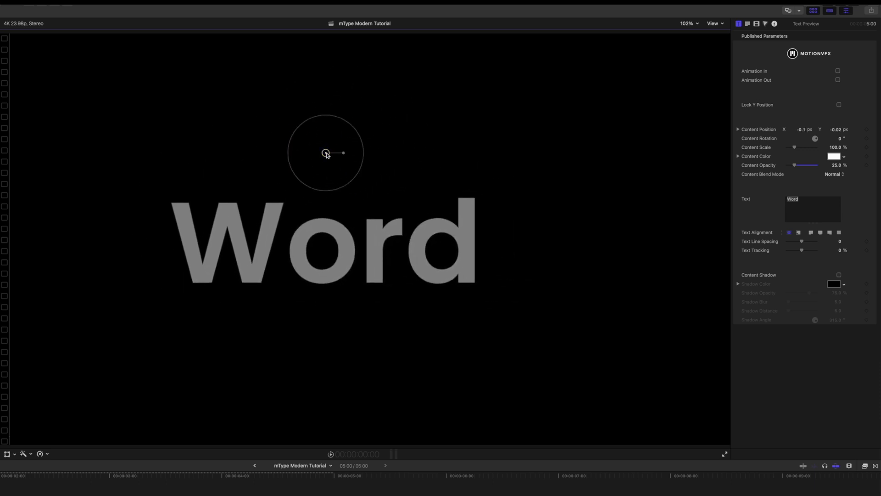
{"action": "left_click", "coordinate": [839, 105]}
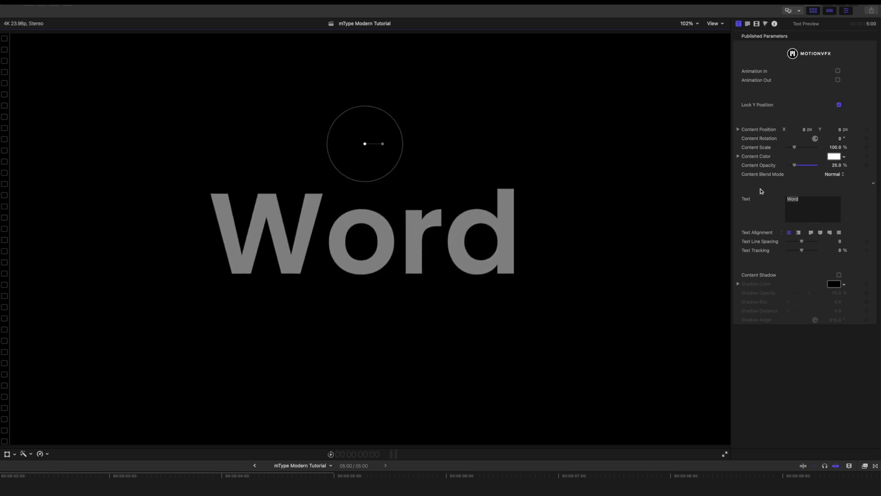
Replace the Text Preview title's placeholder text with "Motion 1"
{"action": "left_click", "coordinate": [807, 201]}
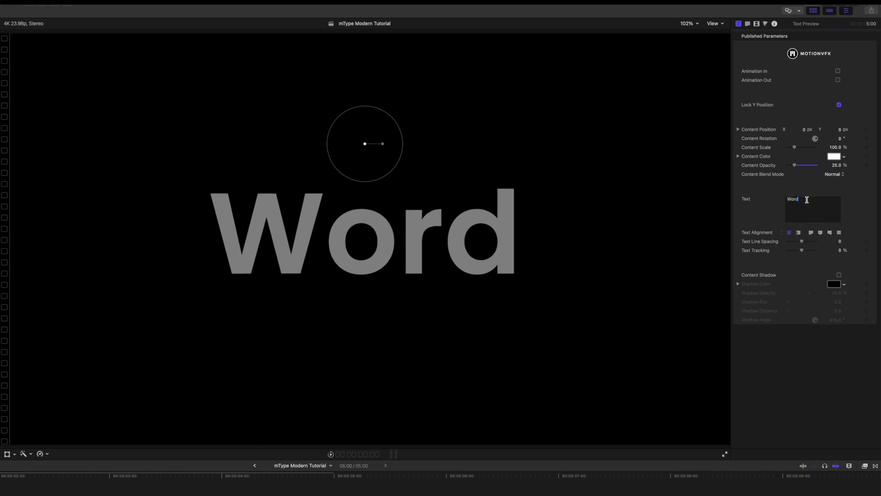
{"action": "left_click_drag", "start_coordinate": [806, 201], "coordinate": [767, 199]}
{"action": "type", "text": "Motion"}
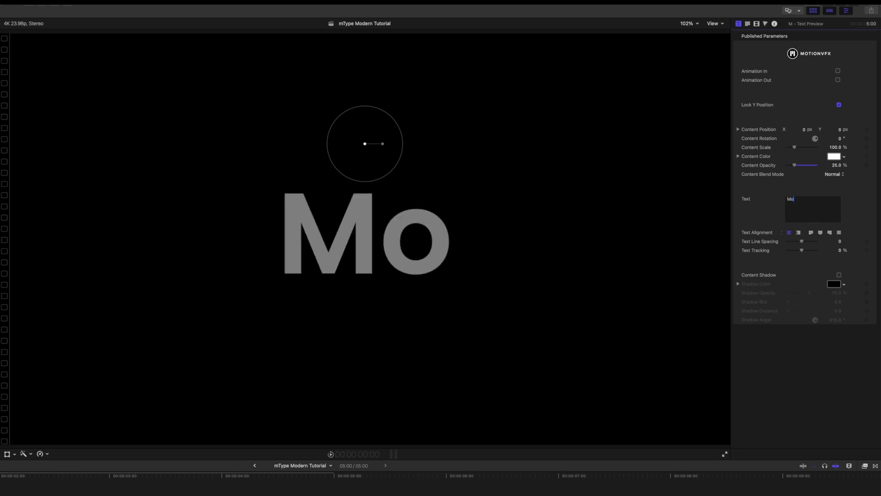
{"action": "type", "text": " 1"}
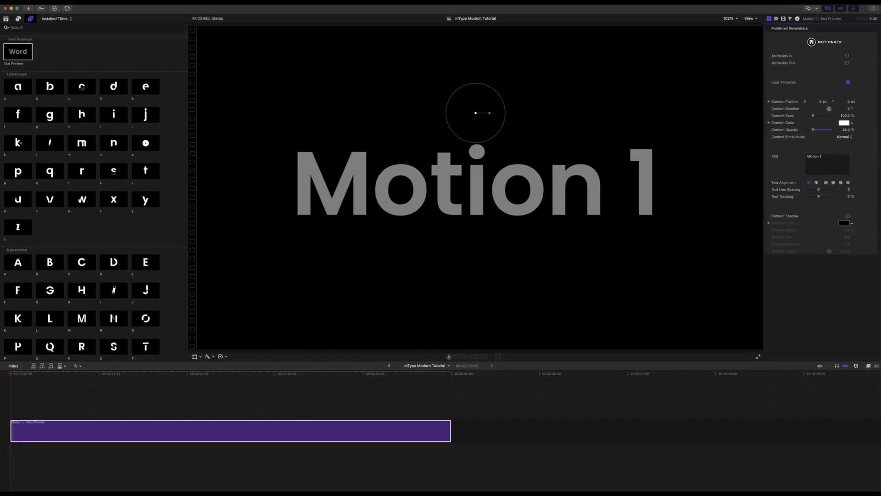
Connect the uppercase M, lowercase o and lowercase t titles above the "Motion 1" clip at the timeline start
{"action": "scroll", "coordinate": [165, 199], "scroll_direction": "down", "scroll_amount": 3}
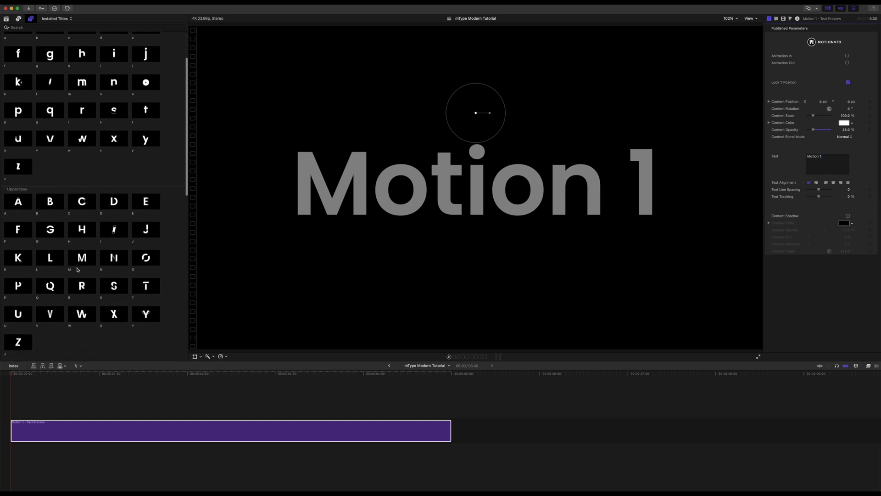
{"action": "left_click", "coordinate": [81, 263]}
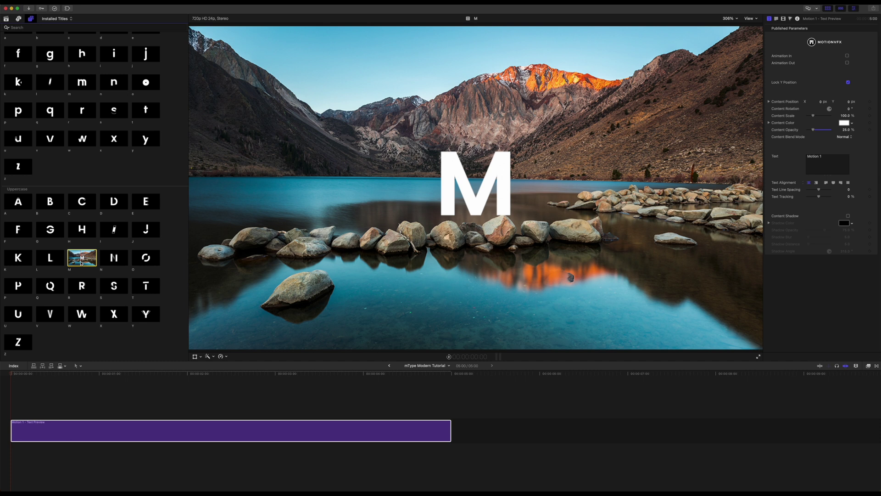
{"action": "key", "text": "q"}
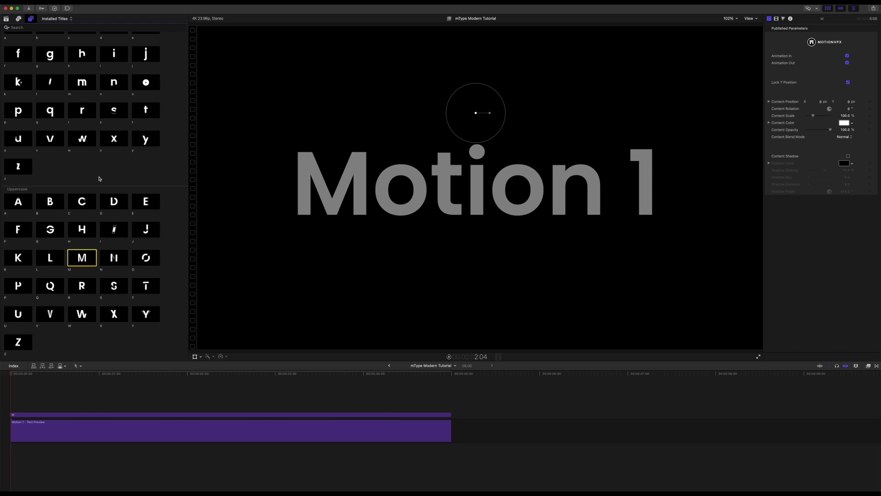
{"action": "left_click", "coordinate": [146, 83]}
{"action": "key", "text": "q"}
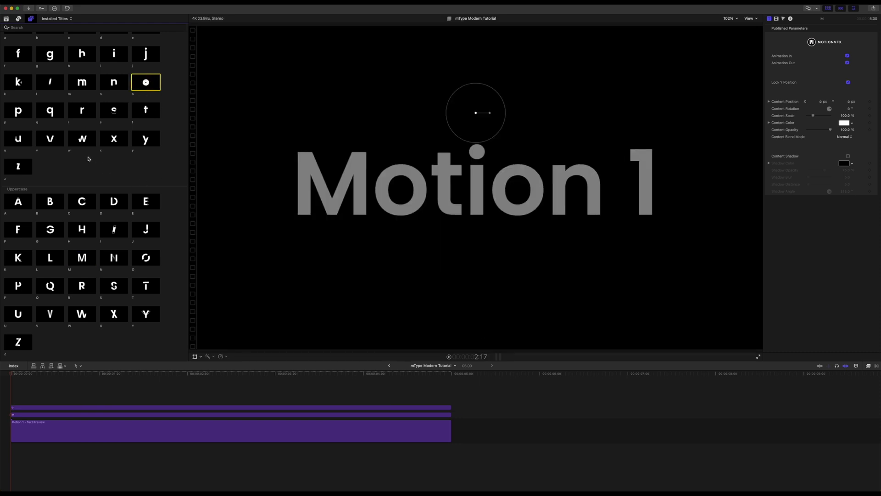
{"action": "scroll", "coordinate": [162, 159], "scroll_direction": "up", "scroll_amount": 3}
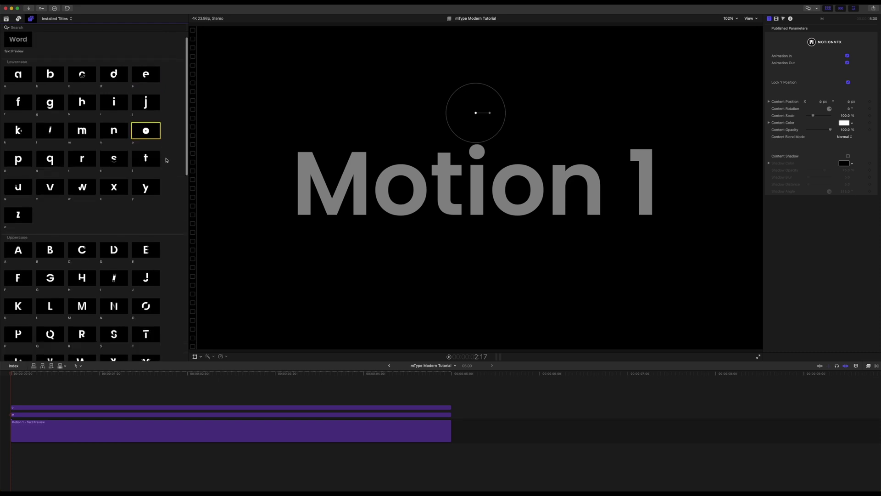
{"action": "left_click", "coordinate": [146, 158]}
{"action": "key", "text": "q"}
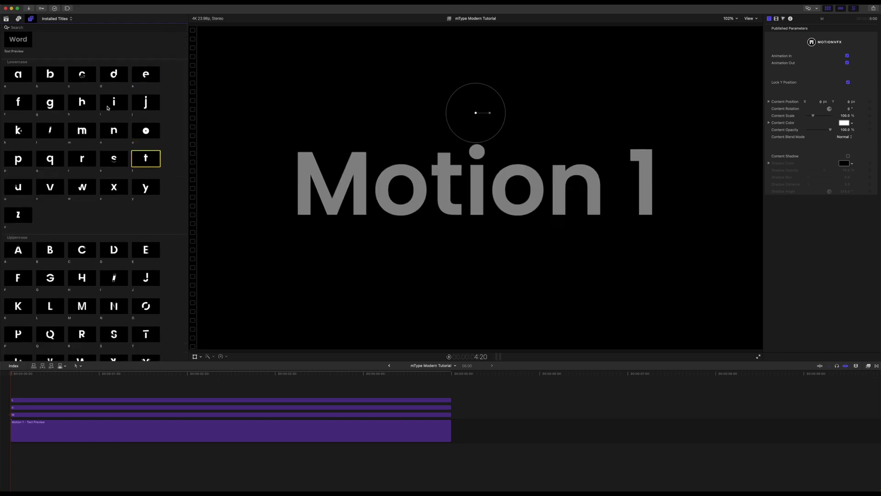
Connect the lowercase i, o and n titles and the digit 1 title above the other letter clips at the timeline start
{"action": "left_click", "coordinate": [107, 108]}
{"action": "key", "text": "q"}
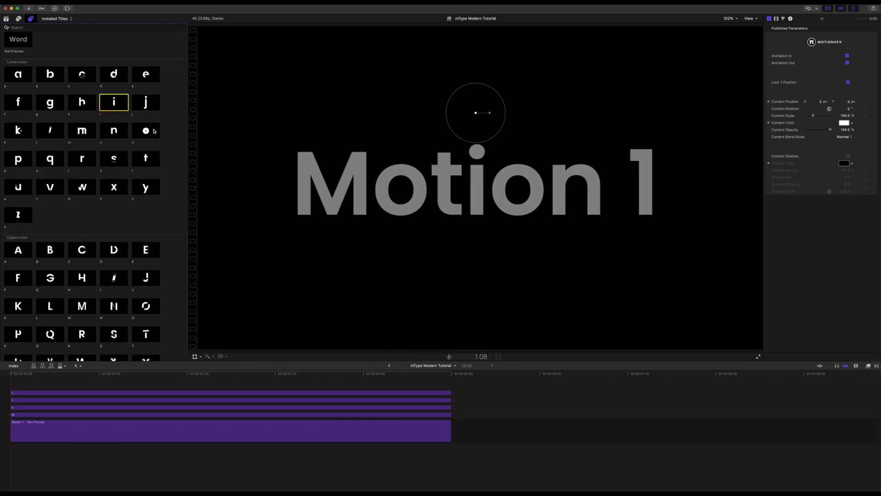
{"action": "left_click", "coordinate": [154, 131]}
{"action": "key", "text": "q"}
{"action": "left_click", "coordinate": [108, 135]}
{"action": "key", "text": "q"}
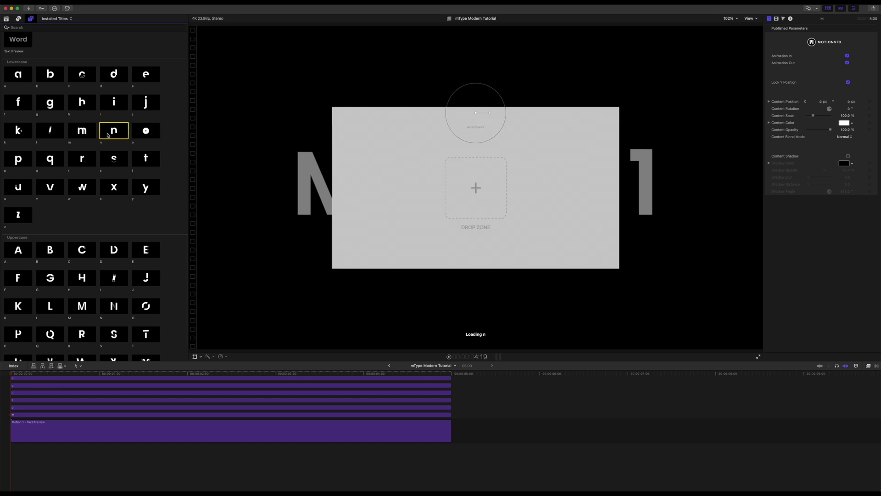
{"action": "scroll", "coordinate": [174, 228], "scroll_direction": "down", "scroll_amount": 10}
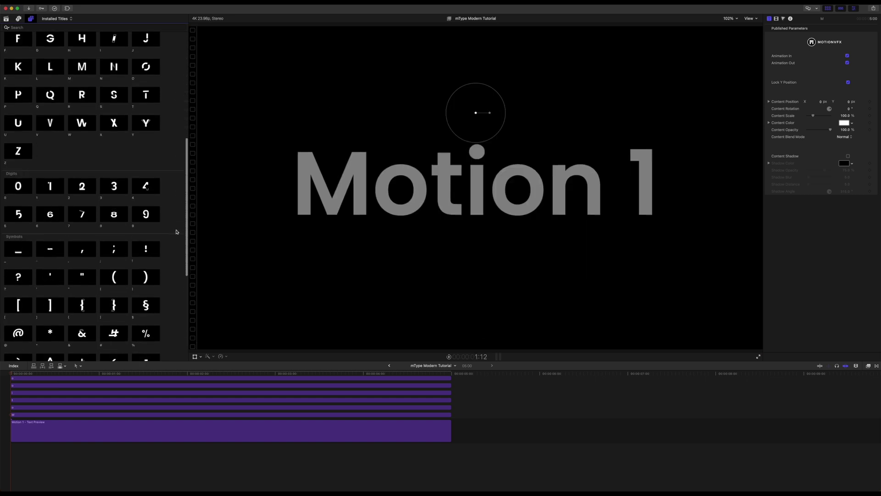
{"action": "left_click", "coordinate": [46, 187]}
{"action": "key", "text": "q"}
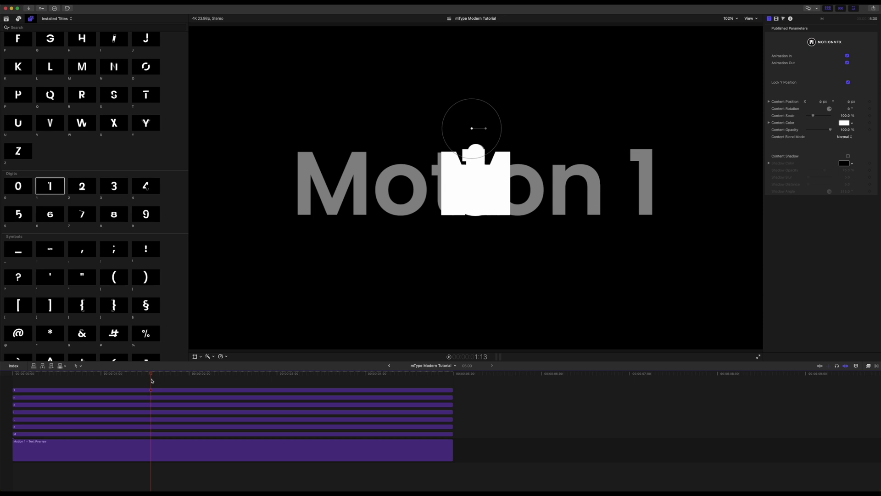
Move the M and first o titles horizontally onto their matching letters in the gray "Motion 1" guide text
{"action": "left_click", "coordinate": [152, 434]}
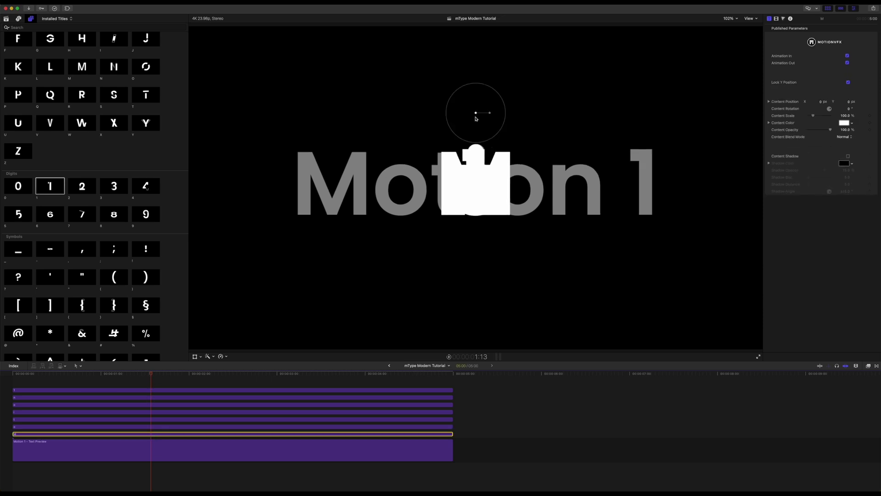
{"action": "left_click_drag", "start_coordinate": [476, 113], "coordinate": [330, 119]}
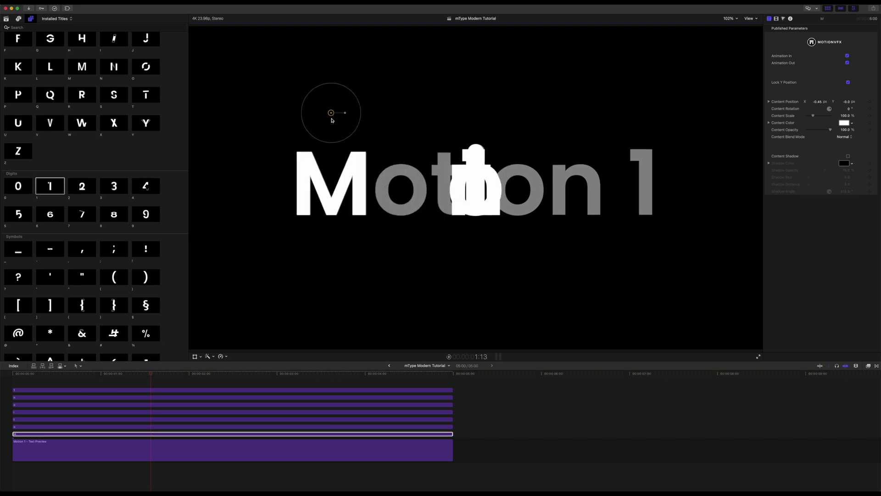
{"action": "left_click", "coordinate": [154, 426]}
{"action": "left_click_drag", "start_coordinate": [475, 112], "coordinate": [404, 112]}
Align the t, second o, n and 1 titles with their matching characters in the gray "Motion 1" guide text
{"action": "left_click", "coordinate": [150, 419]}
{"action": "left_click", "coordinate": [149, 406]}
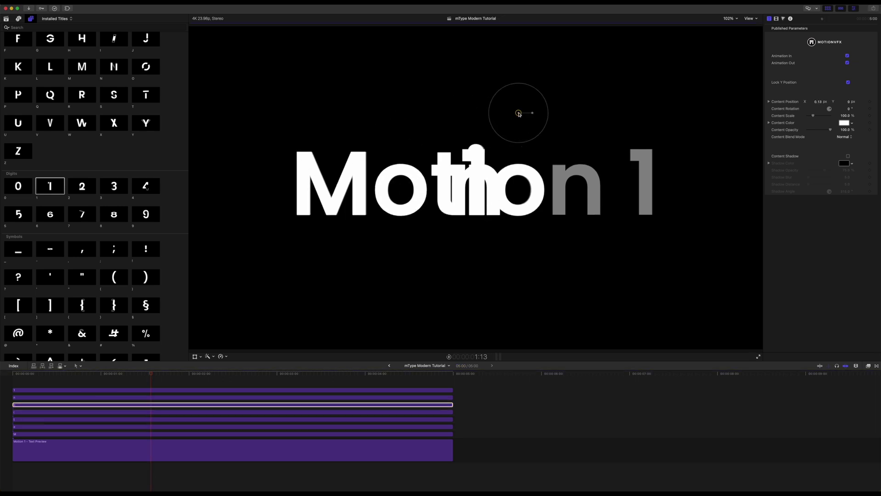
{"action": "left_click", "coordinate": [150, 397]}
{"action": "left_click", "coordinate": [150, 390]}
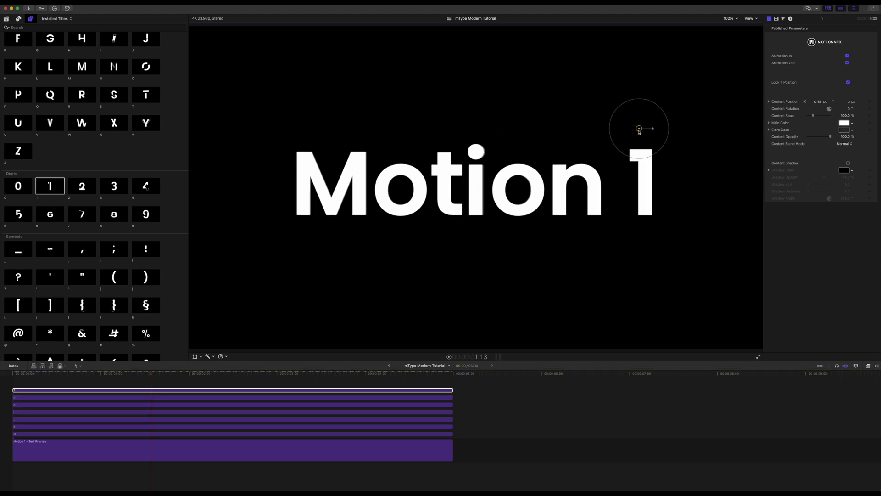
Disable the "Motion 1 - Text Preview" clip and play the assembled letter animation from the timeline start
{"action": "left_click", "coordinate": [152, 412]}
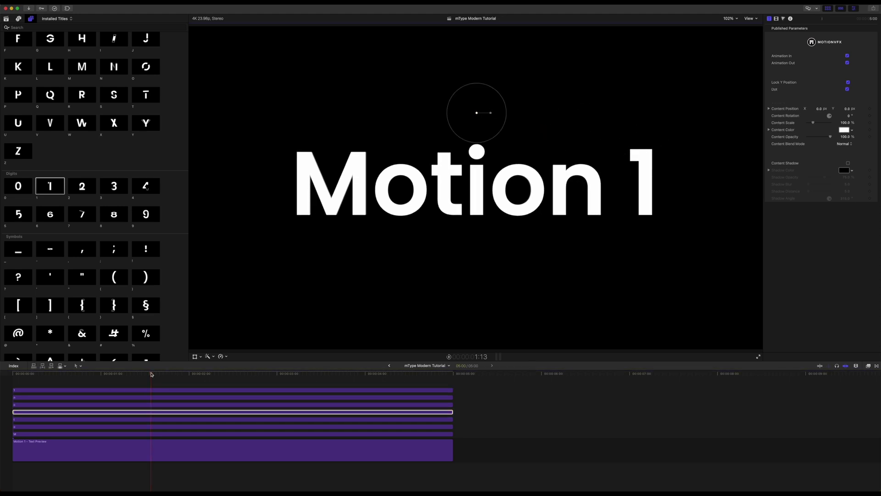
{"action": "left_click_drag", "start_coordinate": [152, 374], "coordinate": [6, 382]}
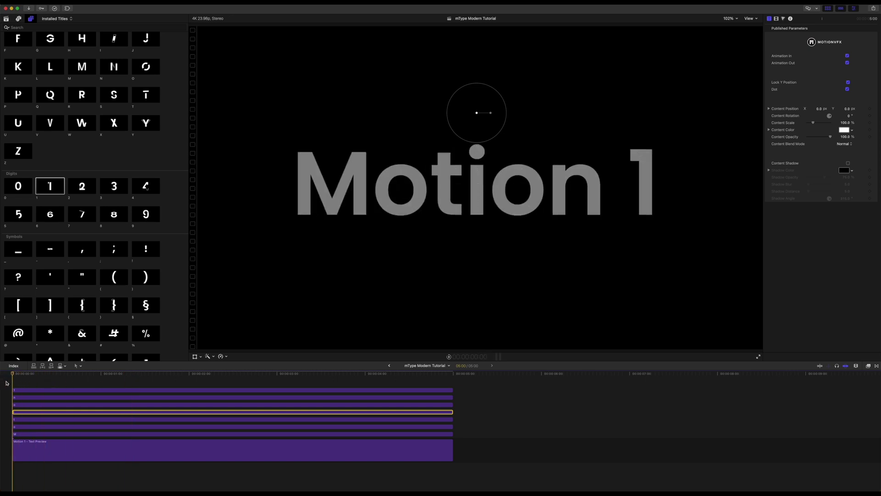
{"action": "left_click", "coordinate": [48, 456]}
{"action": "key", "text": "v"}
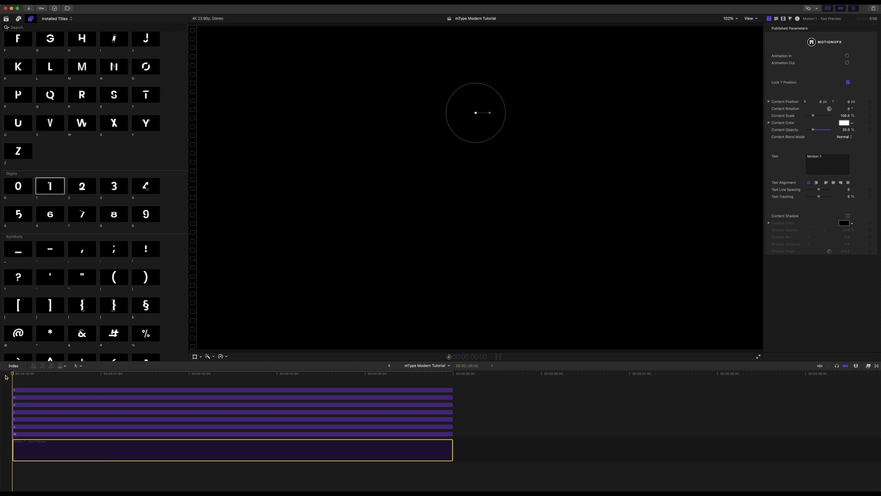
{"action": "key", "text": "space"}
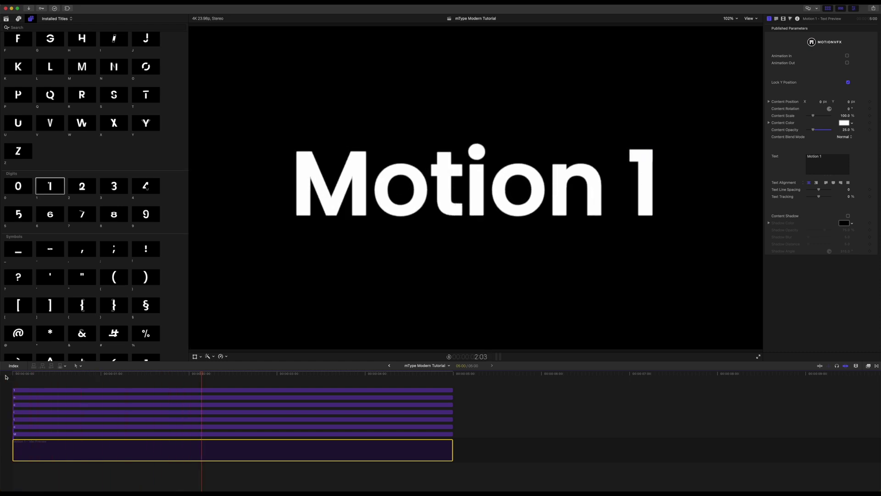
{"action": "key", "text": "space"}
Turn off Lock Y Position for the M title, viewing the fully animated-in text
{"action": "left_click_drag", "start_coordinate": [233, 375], "coordinate": [188, 375]}
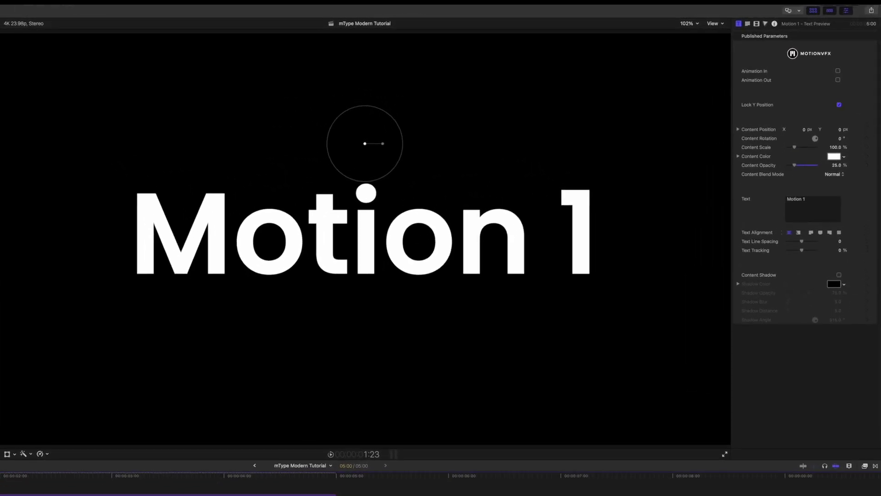
{"action": "left_click", "coordinate": [54, 440]}
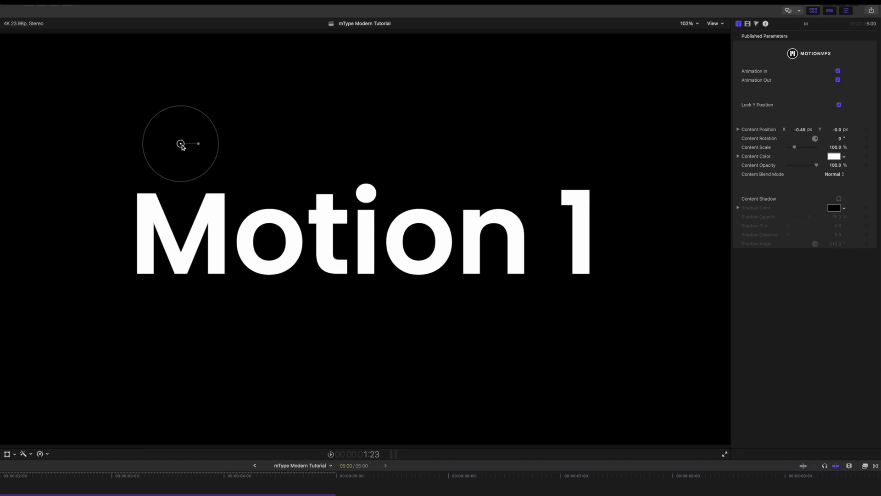
{"action": "mouse_move", "coordinate": [182, 145]}
{"action": "left_mouse_down"}
{"action": "mouse_move", "coordinate": [221, 146]}
{"action": "mouse_move", "coordinate": [173, 149]}
{"action": "mouse_move", "coordinate": [201, 148]}
{"action": "mouse_move", "coordinate": [181, 152]}
{"action": "left_mouse_up"}
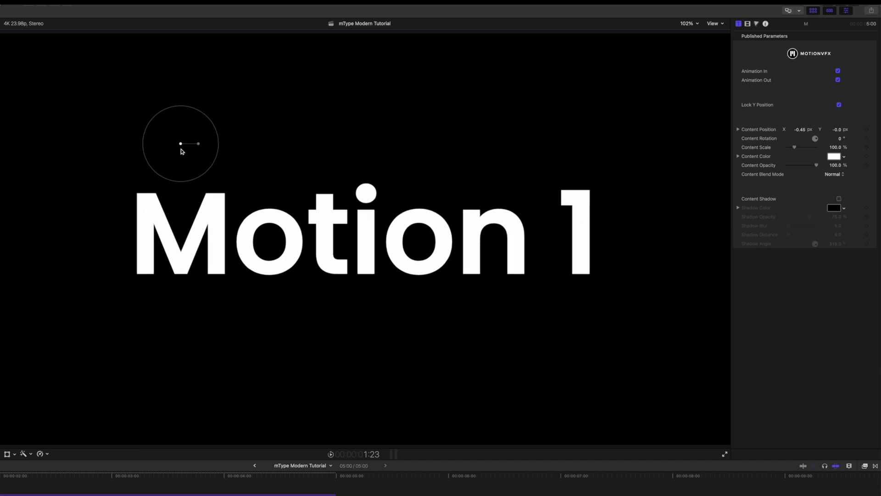
{"action": "left_click", "coordinate": [840, 105]}
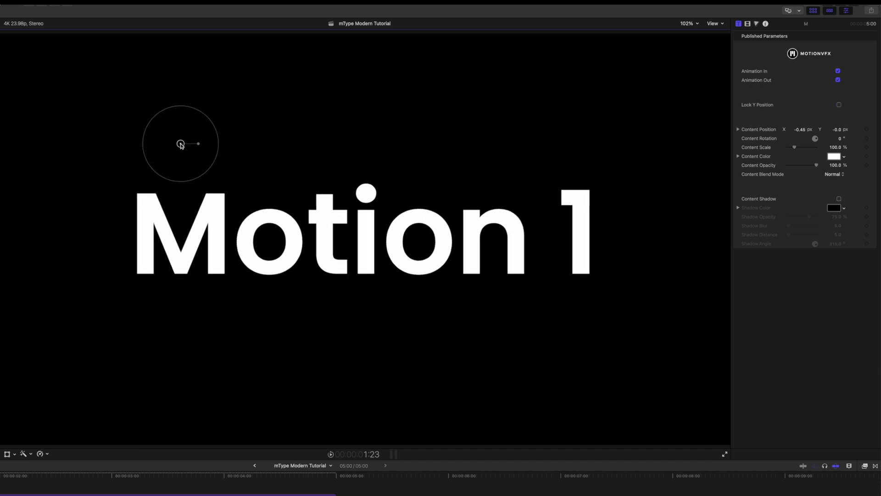
Try moving the M title freely, rotating it to about -36.1° and scaling it to about 127.9%, and undo these changes
{"action": "left_click_drag", "start_coordinate": [182, 145], "coordinate": [164, 120]}
{"action": "key", "text": "super+z"}
{"action": "left_click_drag", "start_coordinate": [215, 131], "coordinate": [192, 150]}
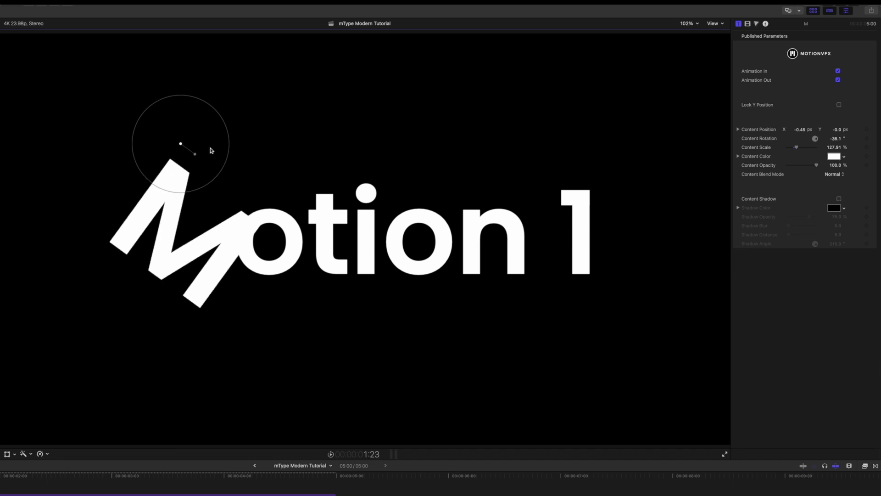
{"action": "key", "text": "super+z"}
{"action": "key", "text": "super+z"}
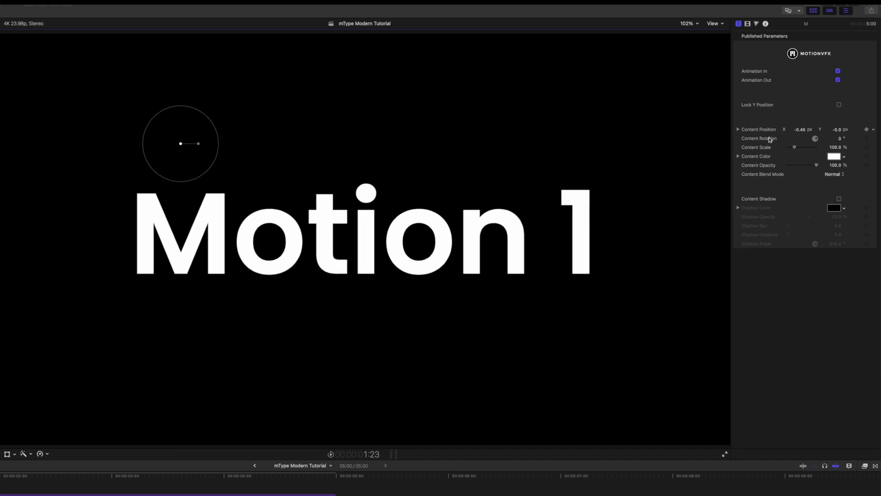
Try out a different content color for the M title with the color wheel
{"action": "left_click", "coordinate": [835, 158]}
{"action": "left_click_drag", "start_coordinate": [803, 278], "coordinate": [813, 254]}
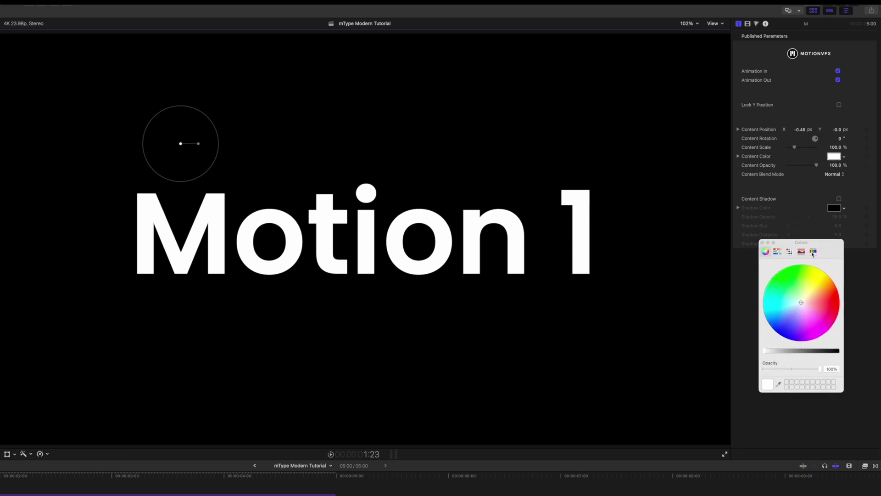
{"action": "mouse_move", "coordinate": [801, 304]}
{"action": "left_mouse_down"}
{"action": "mouse_move", "coordinate": [822, 287]}
{"action": "mouse_move", "coordinate": [820, 296]}
{"action": "mouse_move", "coordinate": [818, 278]}
{"action": "left_mouse_up"}
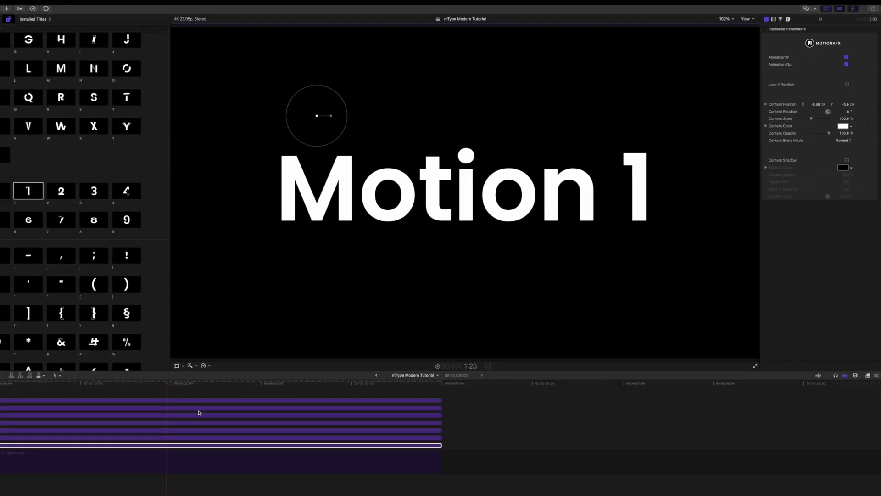
Examine the published parameters of the first o, t, i, second o, n and 1 titles
{"action": "left_click", "coordinate": [186, 427]}
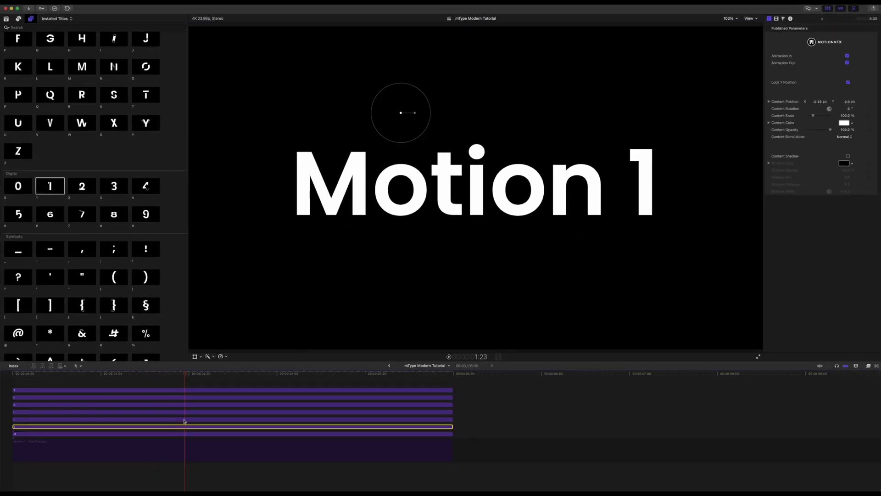
{"action": "left_click", "coordinate": [184, 419]}
{"action": "left_click", "coordinate": [185, 412]}
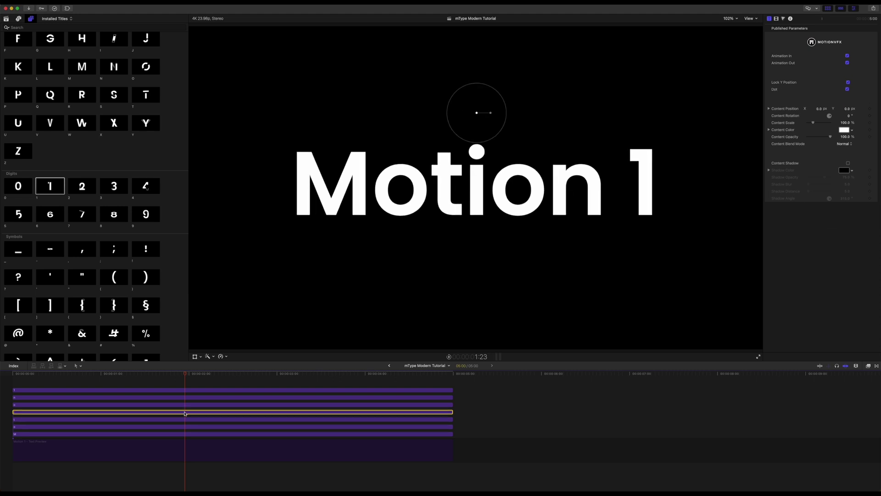
{"action": "left_click", "coordinate": [186, 405]}
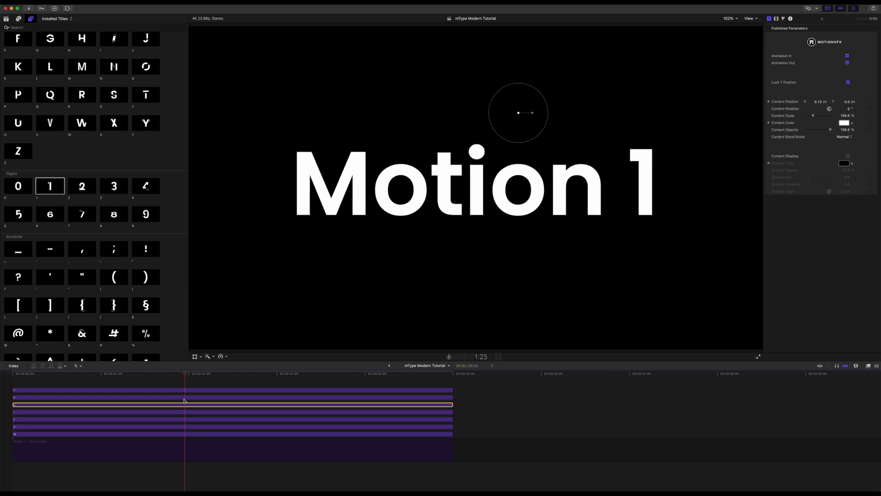
{"action": "left_click", "coordinate": [185, 397]}
{"action": "left_click", "coordinate": [185, 391]}
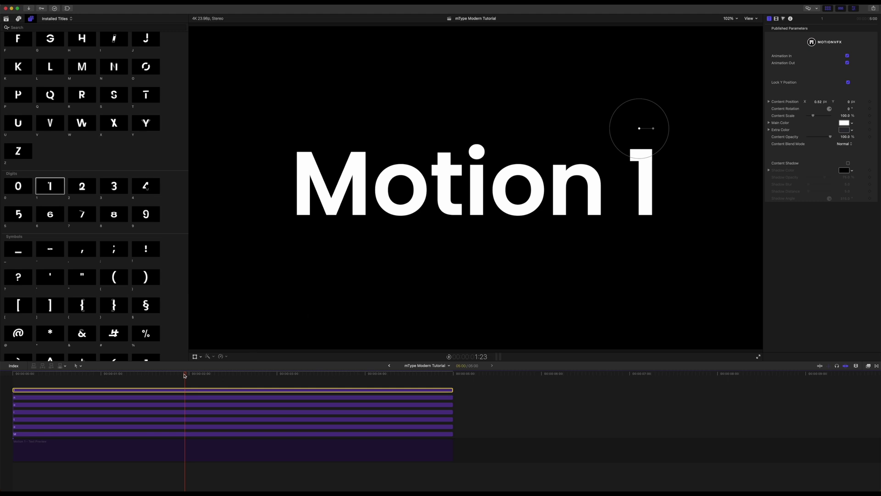
Set the Extra Color of the 1 title to a medium yellowish green, previewing it at frame 18
{"action": "key", "text": "slash"}
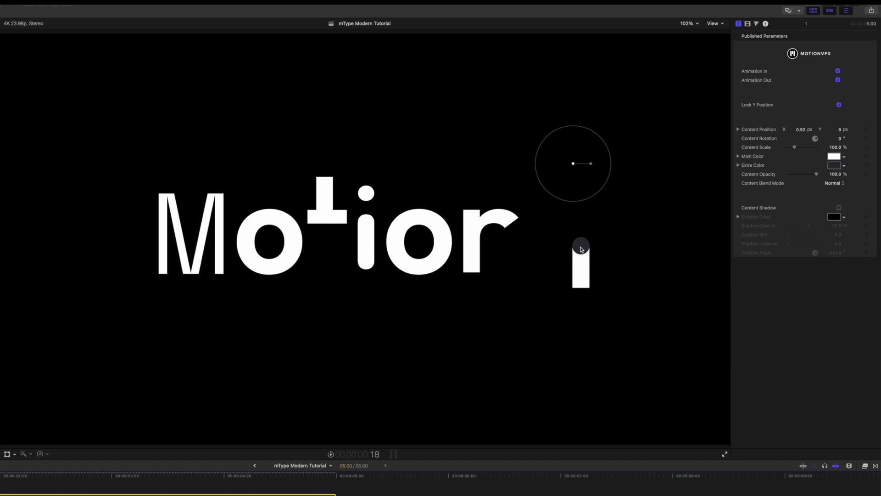
{"action": "left_click", "coordinate": [834, 166]}
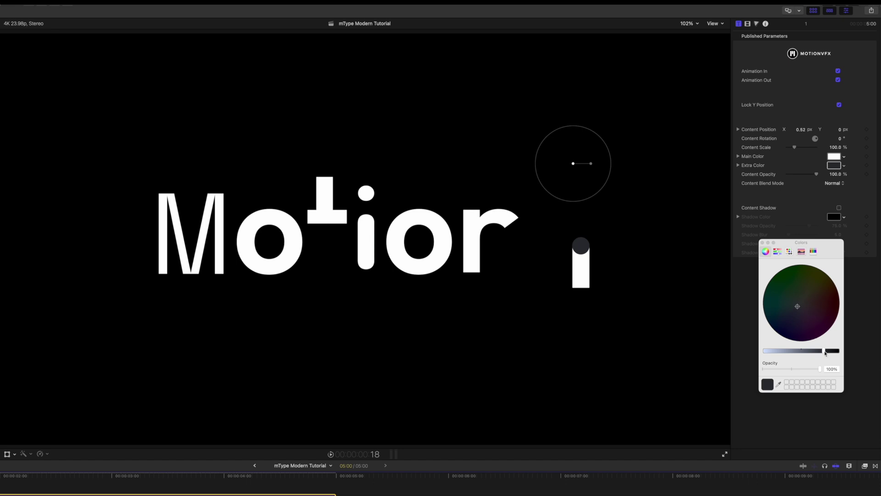
{"action": "left_click_drag", "start_coordinate": [825, 353], "coordinate": [793, 352]}
{"action": "left_click", "coordinate": [829, 277]}
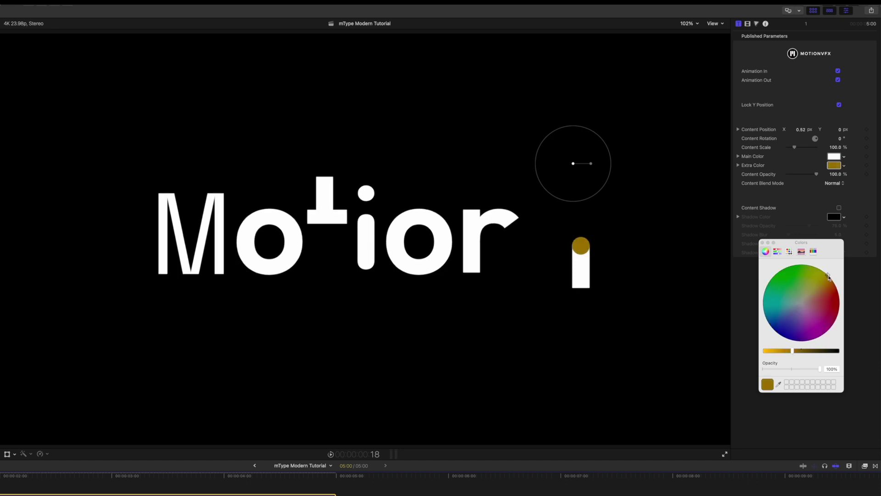
{"action": "left_click", "coordinate": [815, 267]}
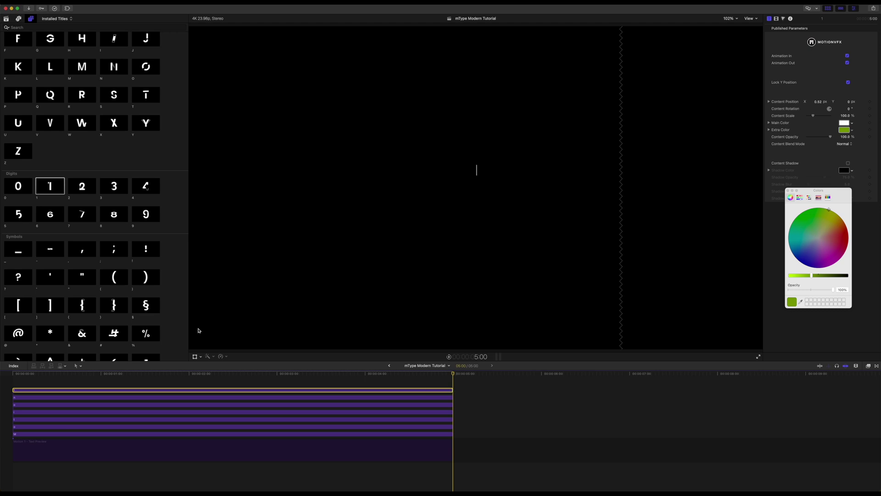
Connect the opening and closing parenthesis titles above the other letter clips at the timeline start
{"action": "scroll", "coordinate": [147, 308], "scroll_direction": "up", "scroll_amount": 1}
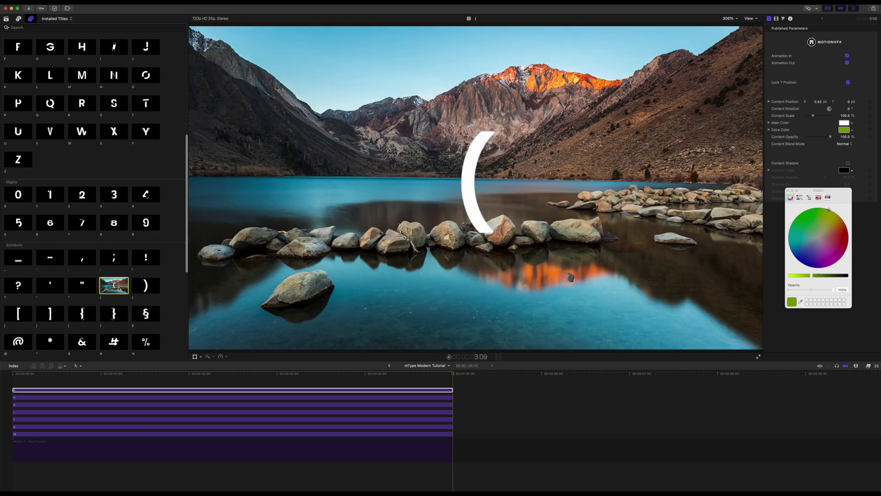
{"action": "left_click_drag", "start_coordinate": [118, 289], "coordinate": [12, 382]}
{"action": "left_click_drag", "start_coordinate": [144, 286], "coordinate": [43, 380]}
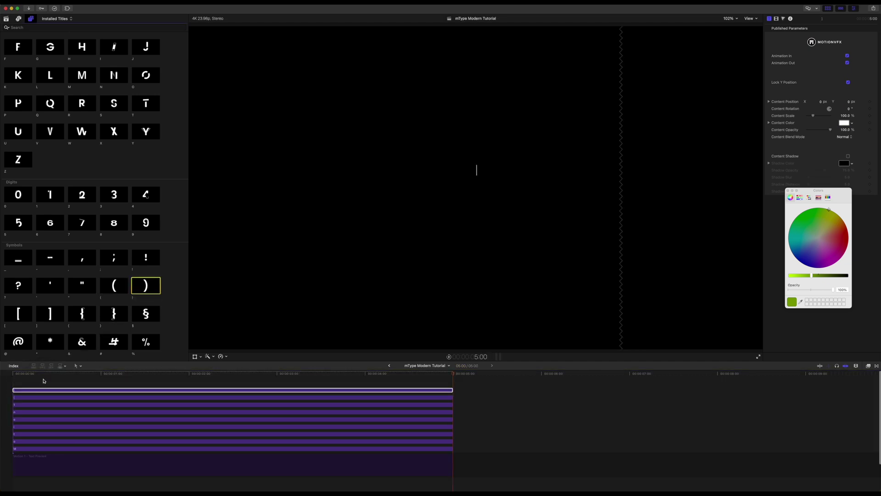
Place the opening parenthesis before the M and the closing one after the 1, and play the animation from the start
{"action": "left_click", "coordinate": [134, 381]}
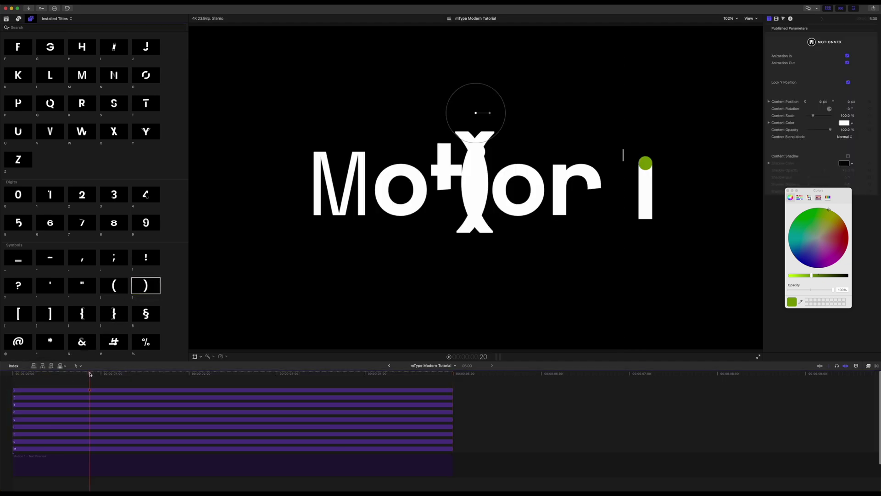
{"action": "left_click", "coordinate": [133, 397]}
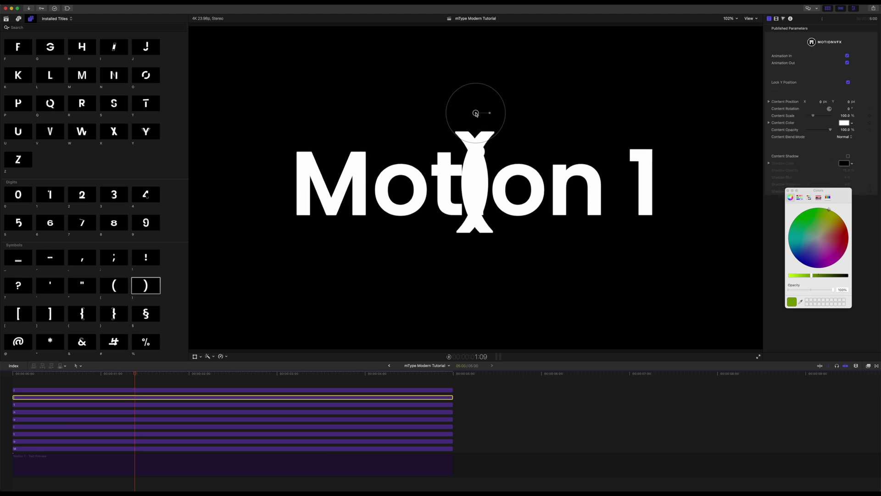
{"action": "left_click_drag", "start_coordinate": [475, 112], "coordinate": [277, 112]}
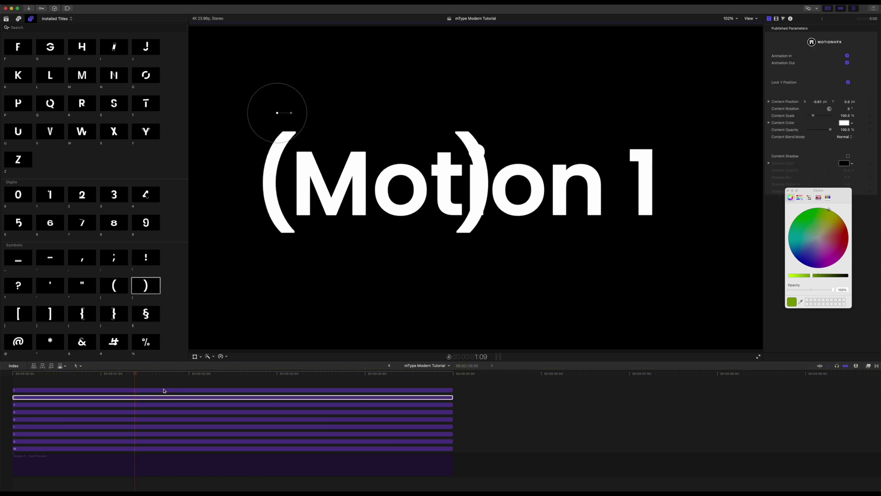
{"action": "left_click", "coordinate": [132, 390]}
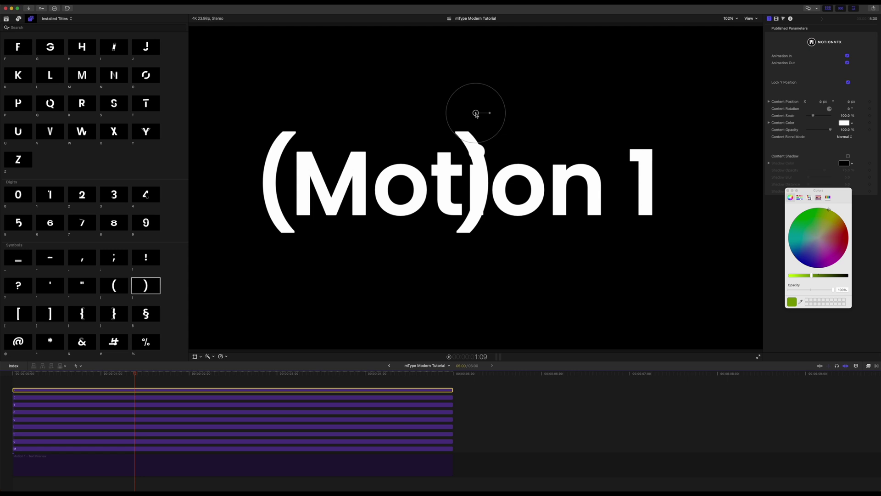
{"action": "left_click_drag", "start_coordinate": [476, 120], "coordinate": [676, 119]}
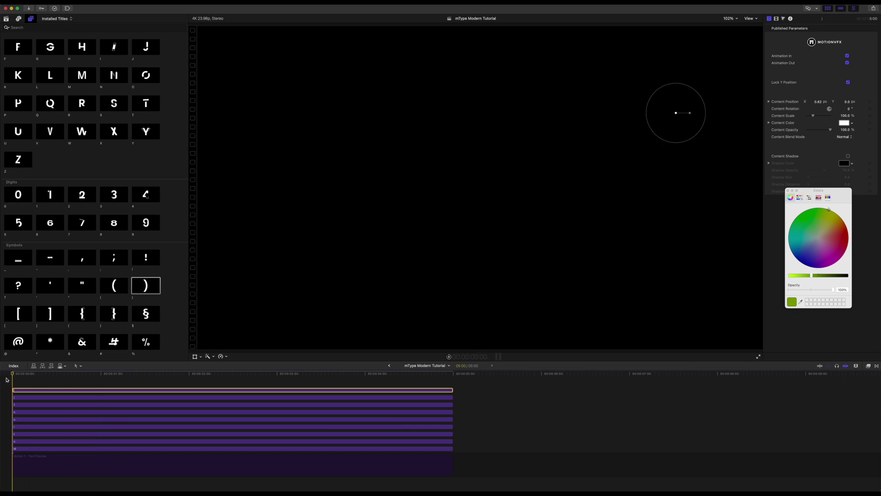
{"action": "key", "text": "space"}
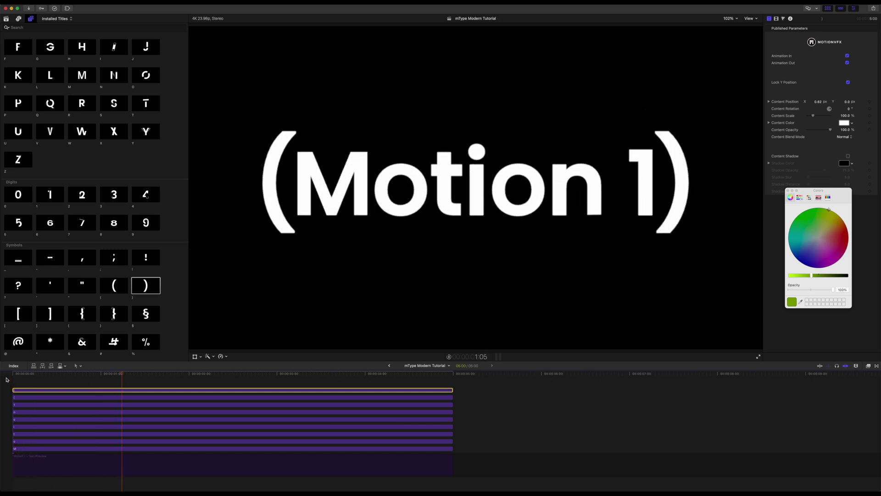
Connect the tilde diacritic title above the other clips at the timeline start and move it over the second o
{"action": "scroll", "coordinate": [176, 315], "scroll_direction": "up", "scroll_amount": 1}
{"action": "scroll", "coordinate": [176, 315], "scroll_direction": "down", "scroll_amount": 5}
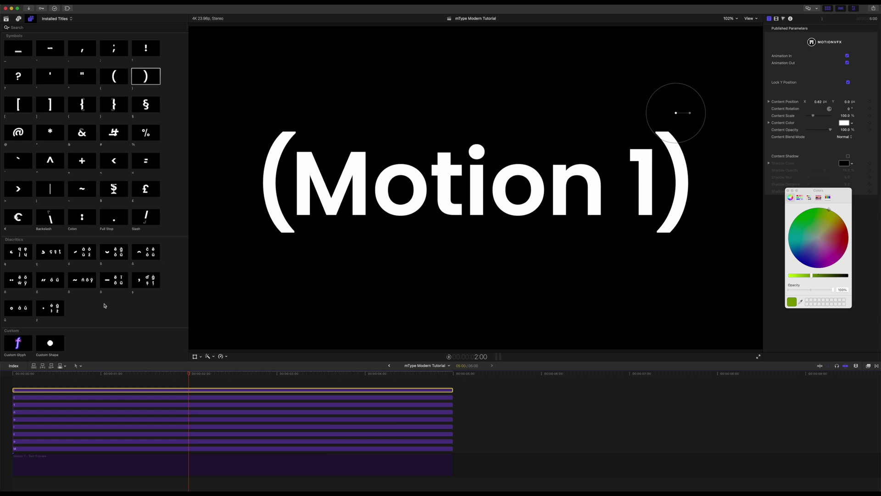
{"action": "left_click_drag", "start_coordinate": [82, 280], "coordinate": [11, 378]}
{"action": "left_click", "coordinate": [189, 386]}
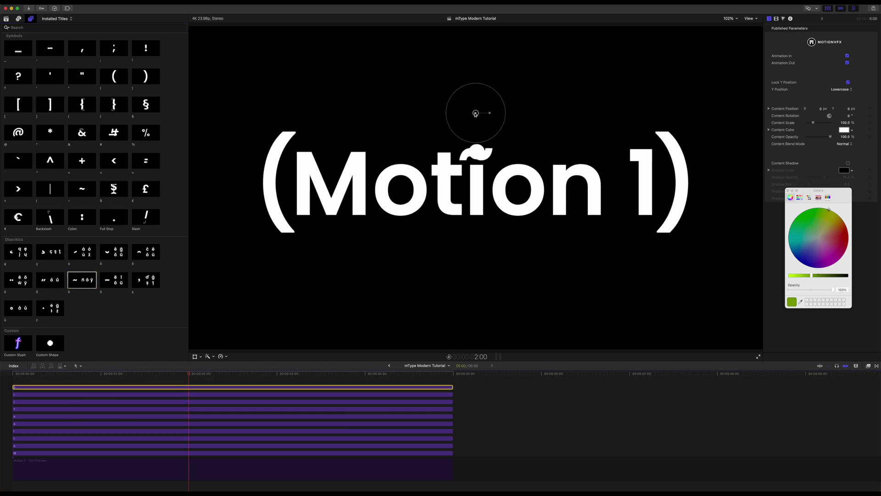
{"action": "left_click_drag", "start_coordinate": [475, 113], "coordinate": [518, 114]}
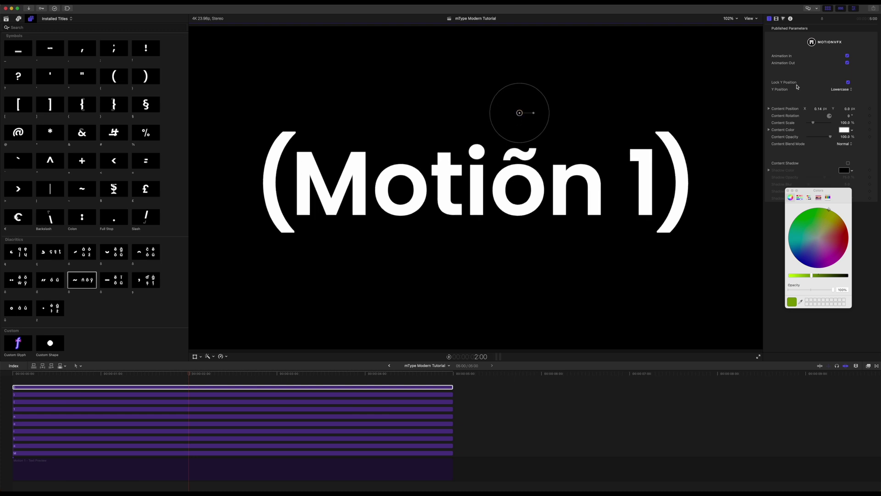
{"action": "left_click", "coordinate": [788, 191]}
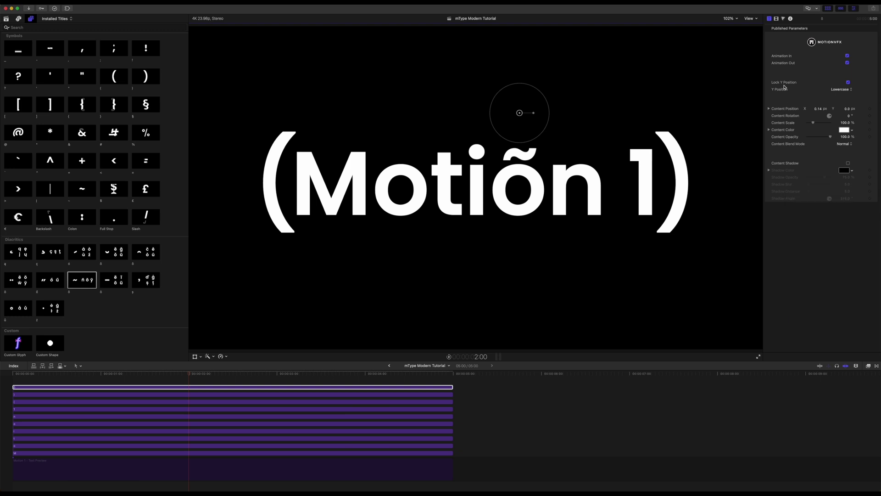
Try the Uppercase setting for the tilde title's Y Position and return it to Lowercase
{"action": "left_click", "coordinate": [847, 91]}
{"action": "left_click", "coordinate": [847, 86]}
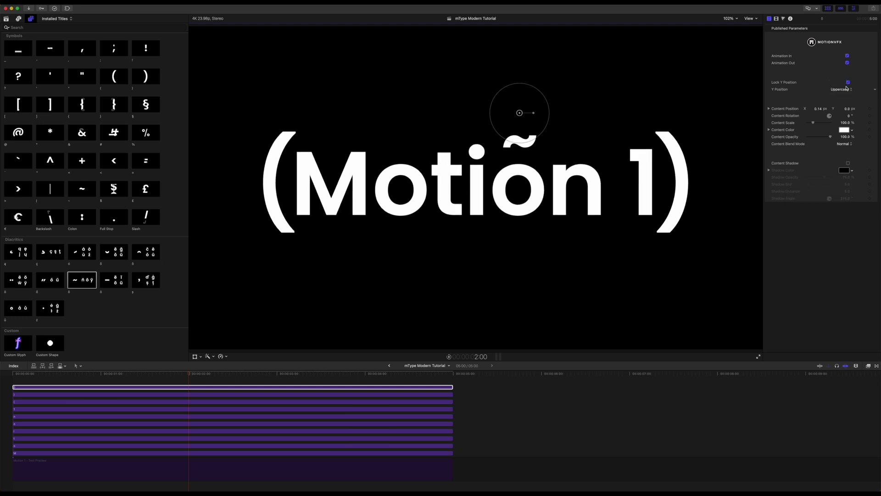
{"action": "left_click", "coordinate": [847, 90]}
{"action": "left_click", "coordinate": [846, 98]}
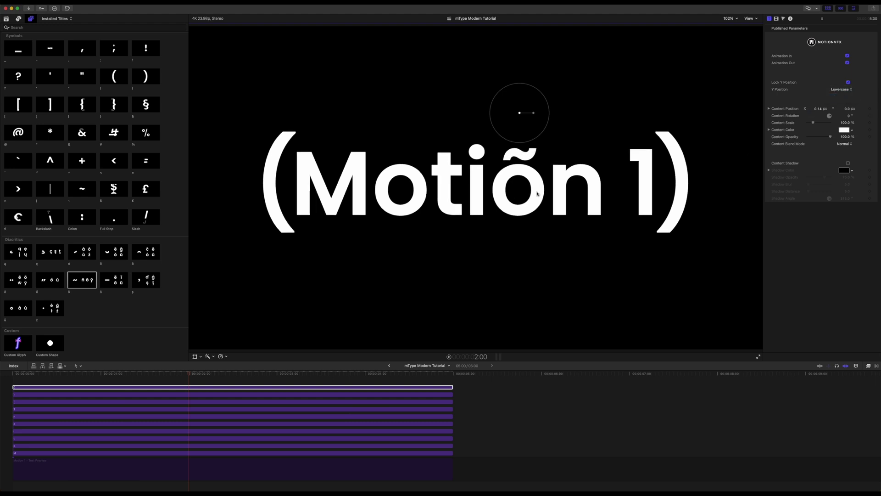
Nudge the tilde title over the second o to a Content Position X of about 0.13 px
{"action": "mouse_move", "coordinate": [524, 118]}
{"action": "left_mouse_down"}
{"action": "mouse_move", "coordinate": [408, 118]}
{"action": "mouse_move", "coordinate": [521, 127]}
{"action": "left_mouse_up"}
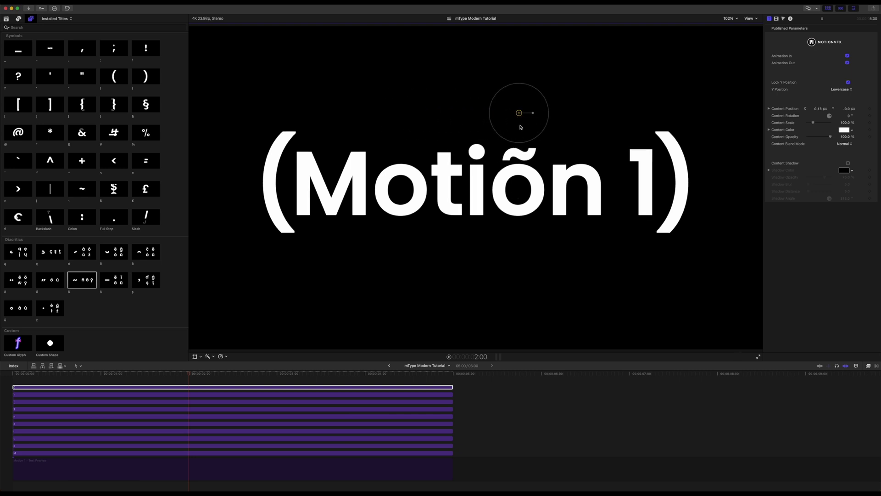
{"action": "left_click", "coordinate": [193, 388]}
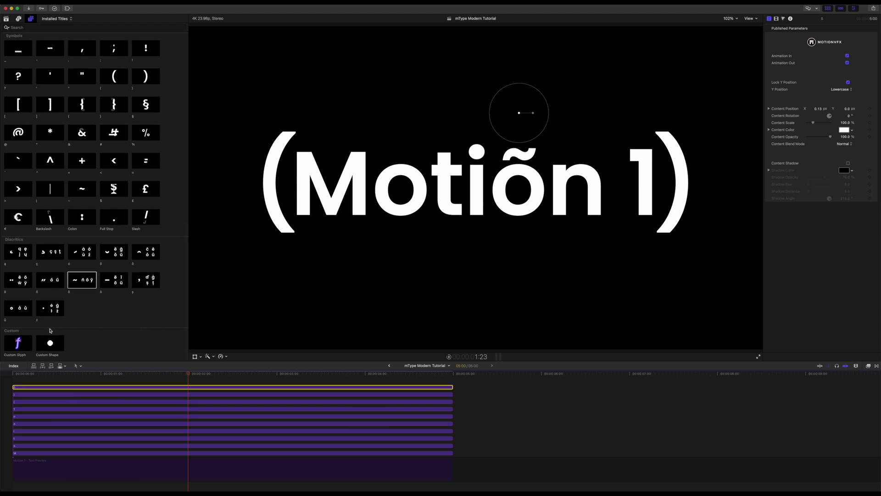
Append the Custom Glyph title from the Custom category after the existing clips and select it
{"action": "left_click", "coordinate": [22, 342]}
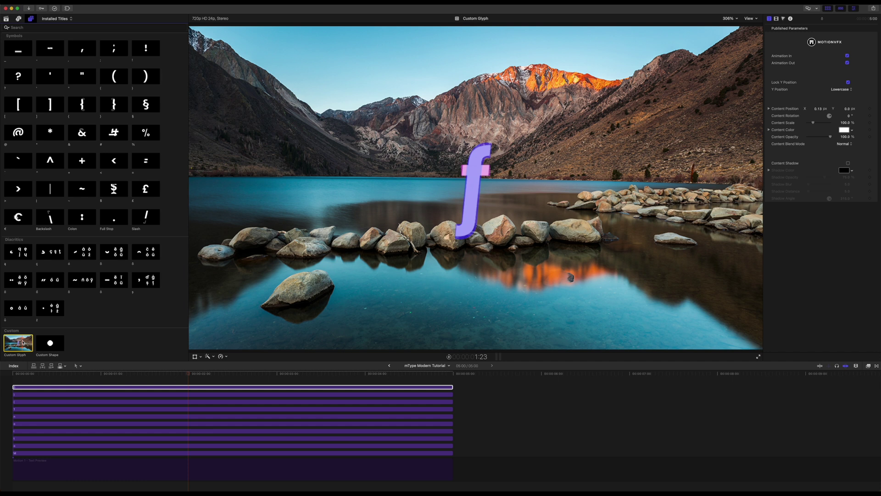
{"action": "left_click_drag", "start_coordinate": [22, 342], "coordinate": [454, 382]}
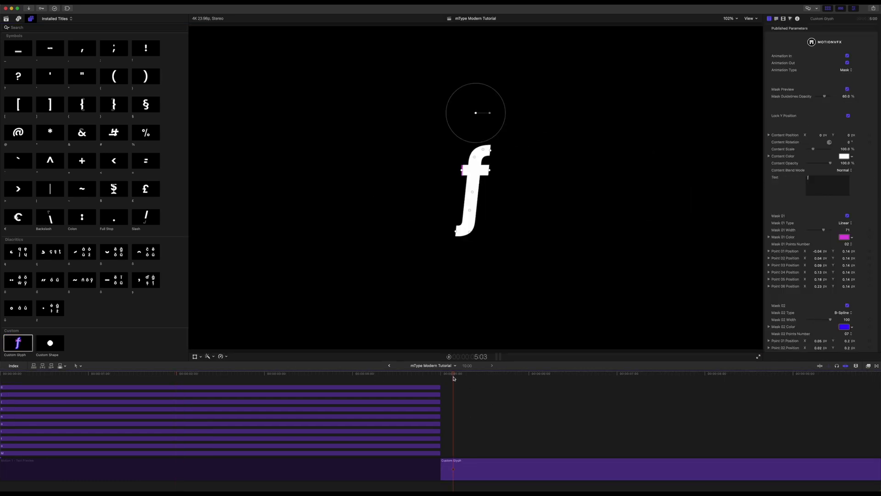
{"action": "left_click", "coordinate": [600, 461]}
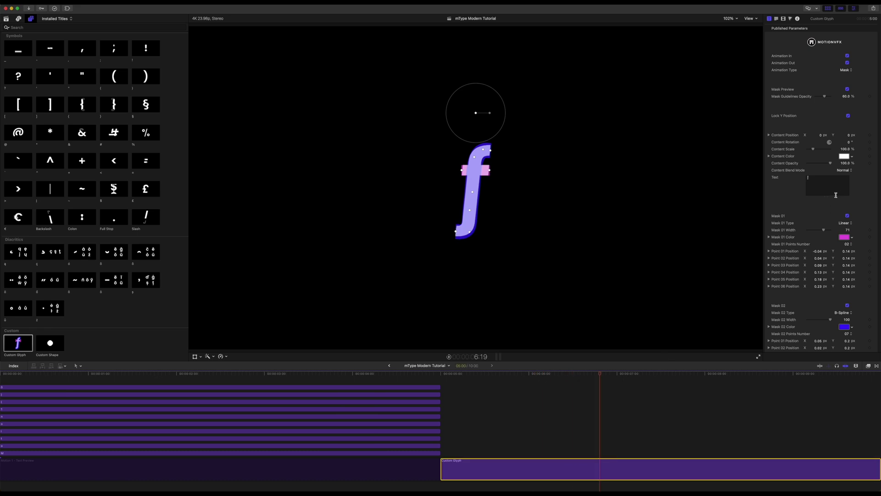
Set the Custom Glyph title's text to ß and reselect the clip
{"action": "left_click", "coordinate": [822, 181]}
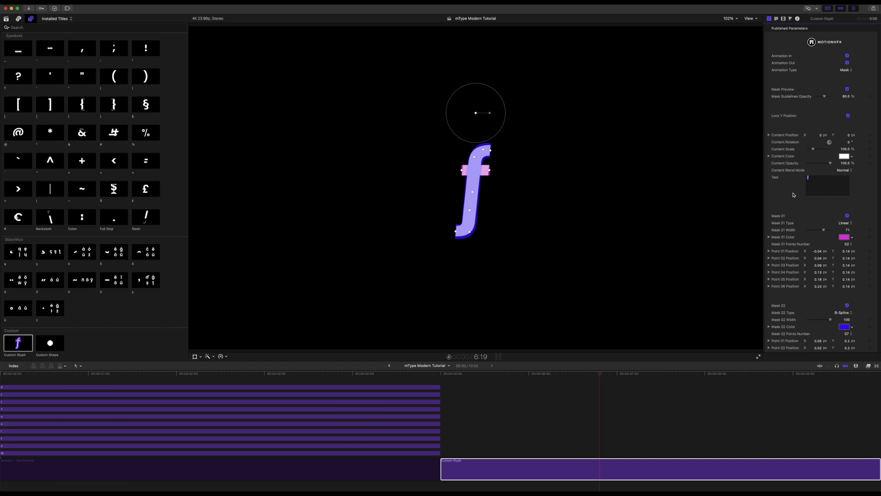
{"action": "type", "text": "ß"}
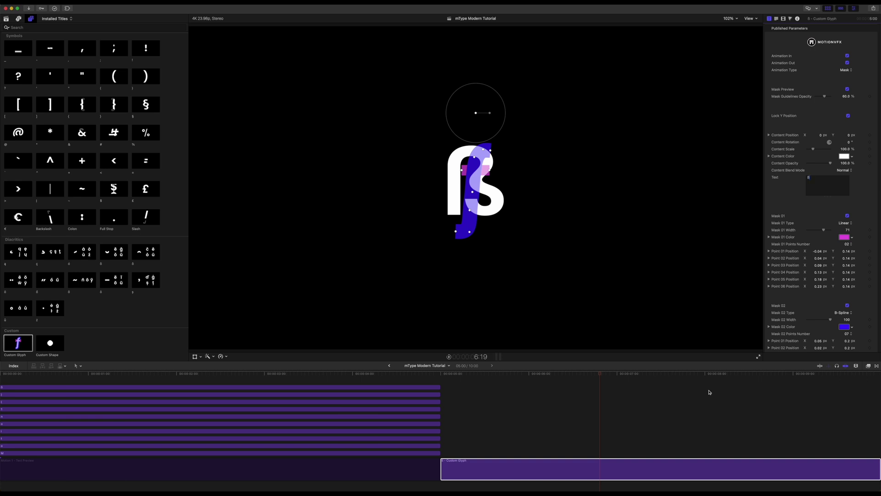
{"action": "key", "text": "super+Tab"}
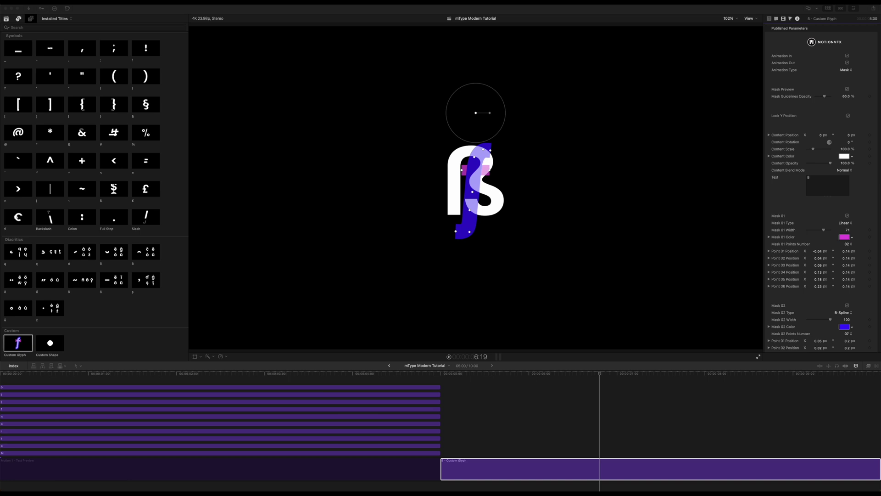
{"action": "left_click", "coordinate": [599, 466]}
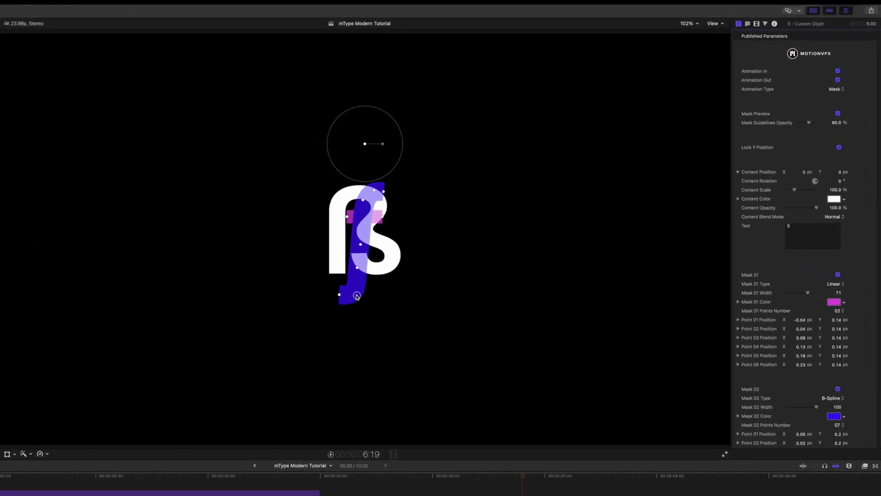
Move the blue Mask 02 points onto the ß's left stem and upper arch, parking the remaining points out to the right
{"action": "left_click_drag", "start_coordinate": [357, 297], "coordinate": [336, 242]}
{"action": "left_click_drag", "start_coordinate": [338, 293], "coordinate": [338, 274]}
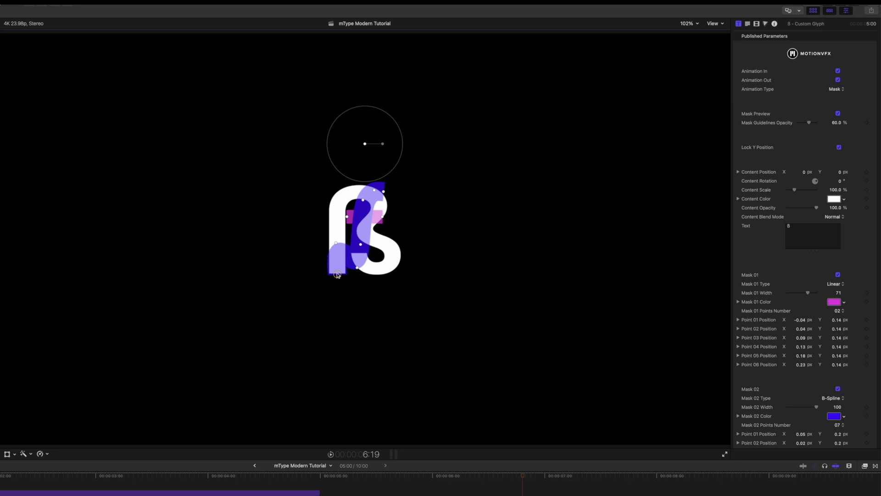
{"action": "left_click_drag", "start_coordinate": [357, 268], "coordinate": [336, 199]}
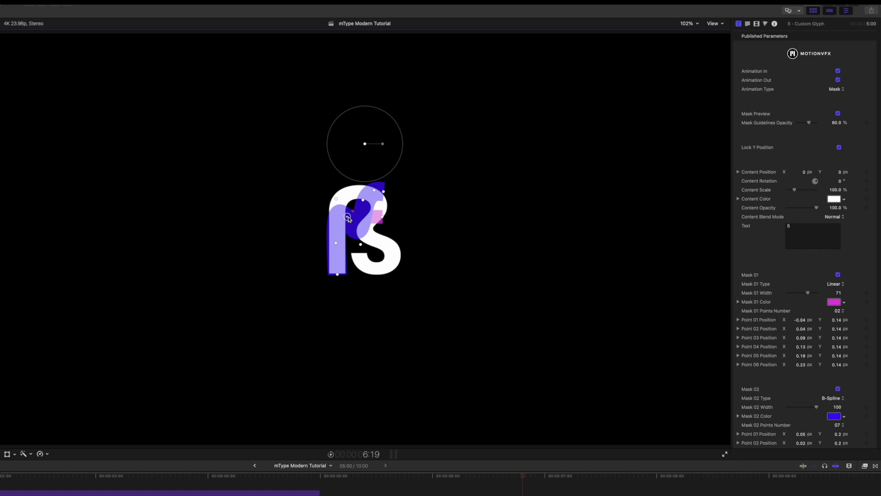
{"action": "left_click_drag", "start_coordinate": [361, 244], "coordinate": [472, 222]}
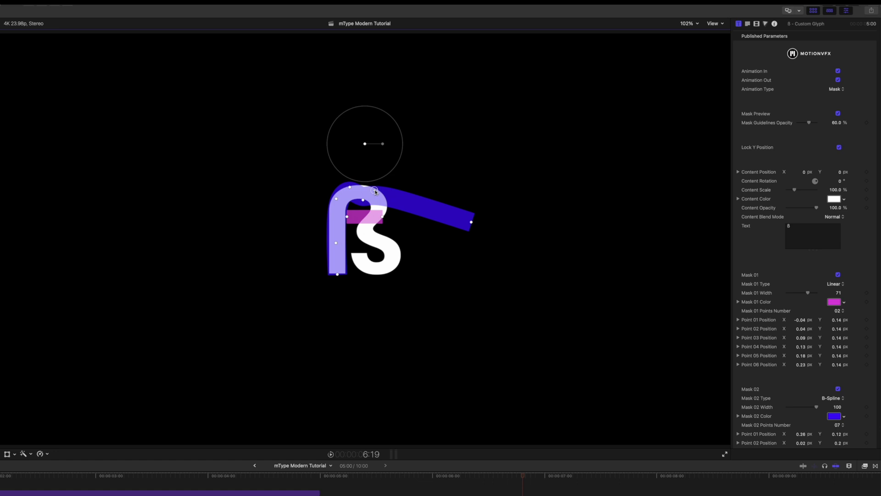
{"action": "left_click_drag", "start_coordinate": [374, 190], "coordinate": [415, 191]}
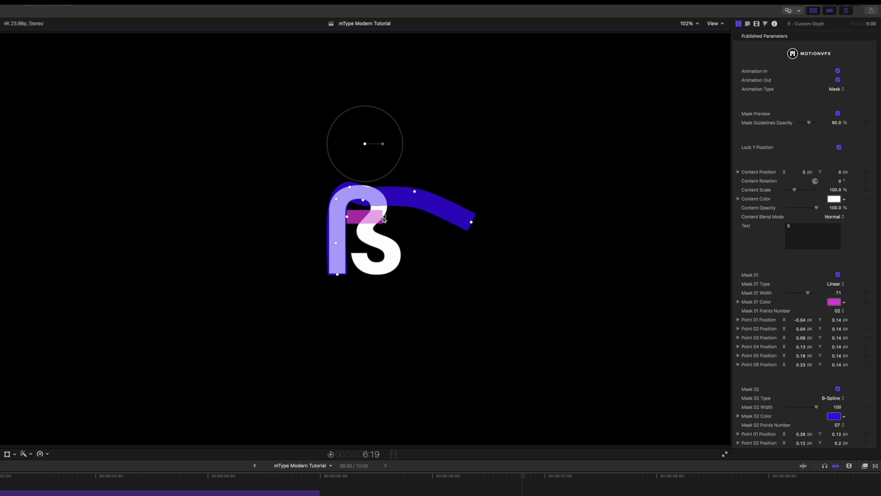
Move both points of the magenta Mask 01 away from the glyph, to the lower right of the ß
{"action": "left_click_drag", "start_coordinate": [385, 221], "coordinate": [503, 273]}
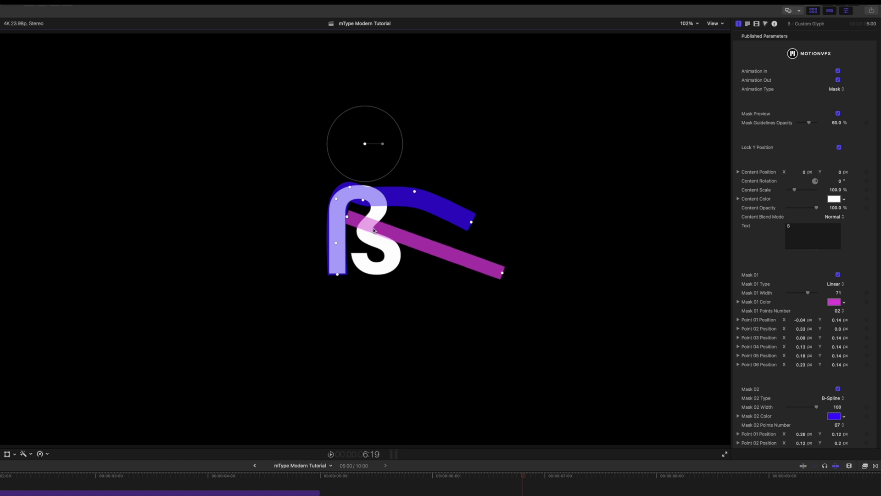
{"action": "left_click_drag", "start_coordinate": [348, 217], "coordinate": [506, 310]}
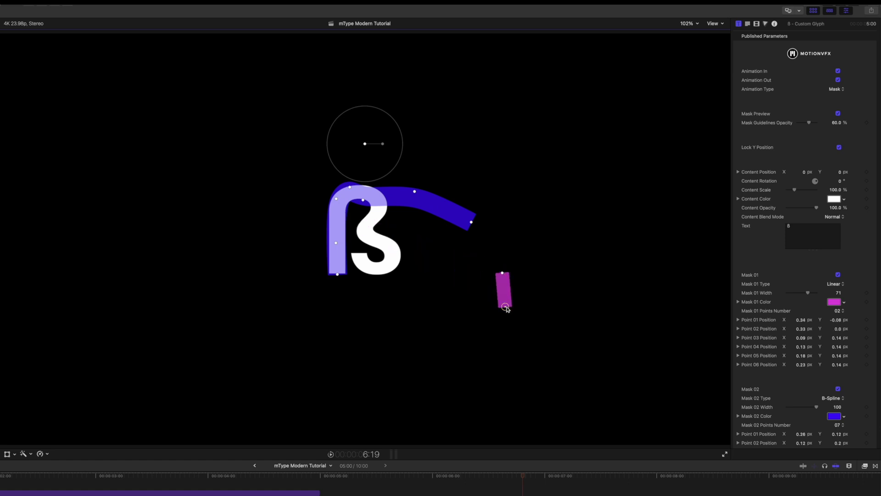
{"action": "left_click_drag", "start_coordinate": [503, 273], "coordinate": [509, 272]}
Route the Mask 02 points around the ß's arch, inner notch and lower bowl so the mask follows the letter's curve
{"action": "left_click_drag", "start_coordinate": [363, 200], "coordinate": [378, 198]}
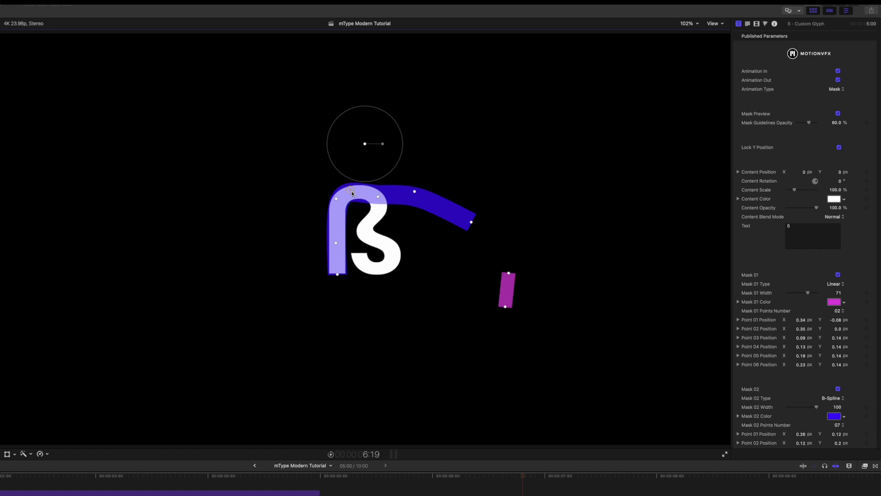
{"action": "left_click_drag", "start_coordinate": [414, 191], "coordinate": [354, 239]}
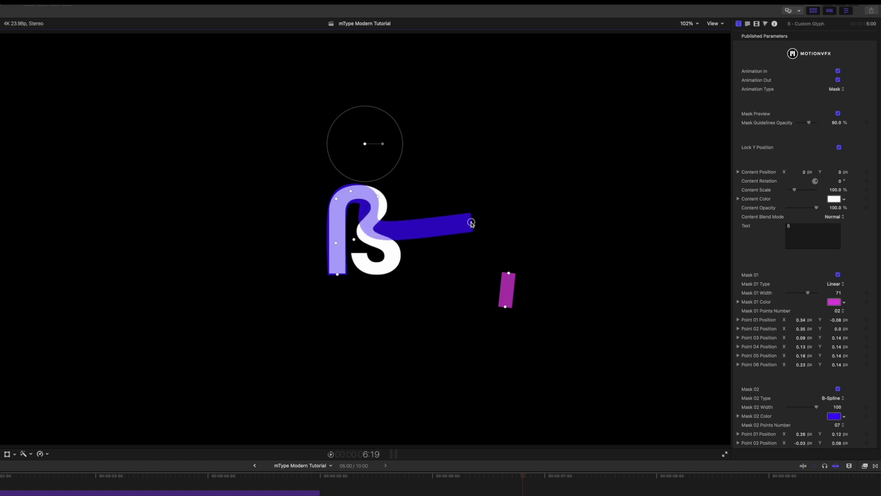
{"action": "left_click_drag", "start_coordinate": [472, 222], "coordinate": [377, 292]}
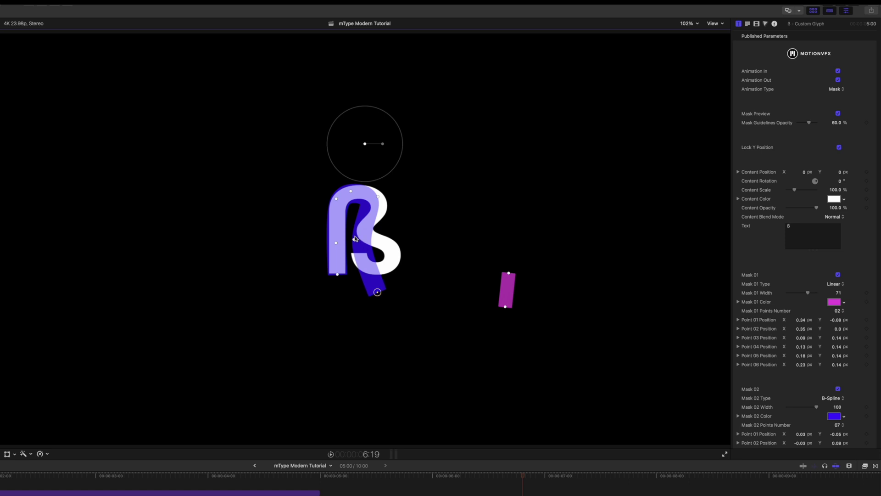
{"action": "left_click_drag", "start_coordinate": [354, 239], "coordinate": [404, 259]}
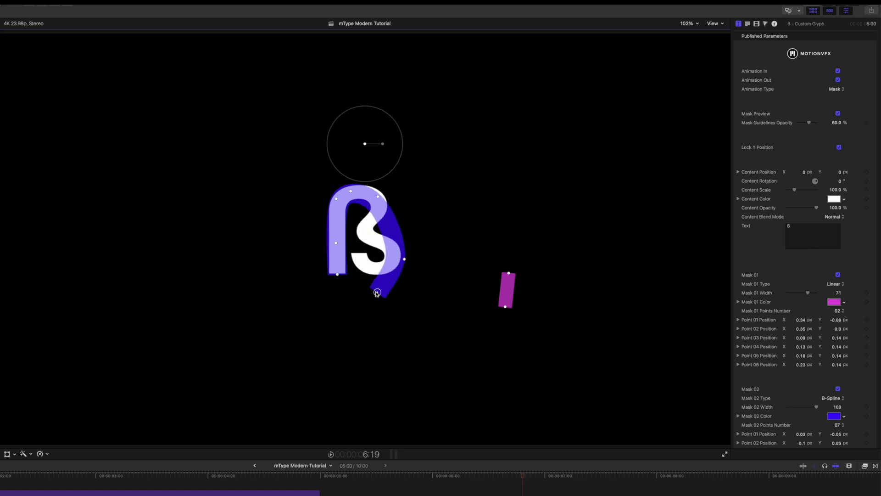
{"action": "left_click_drag", "start_coordinate": [378, 292], "coordinate": [354, 256]}
{"action": "left_click_drag", "start_coordinate": [396, 282], "coordinate": [415, 271]}
{"action": "left_click_drag", "start_coordinate": [331, 194], "coordinate": [331, 186]}
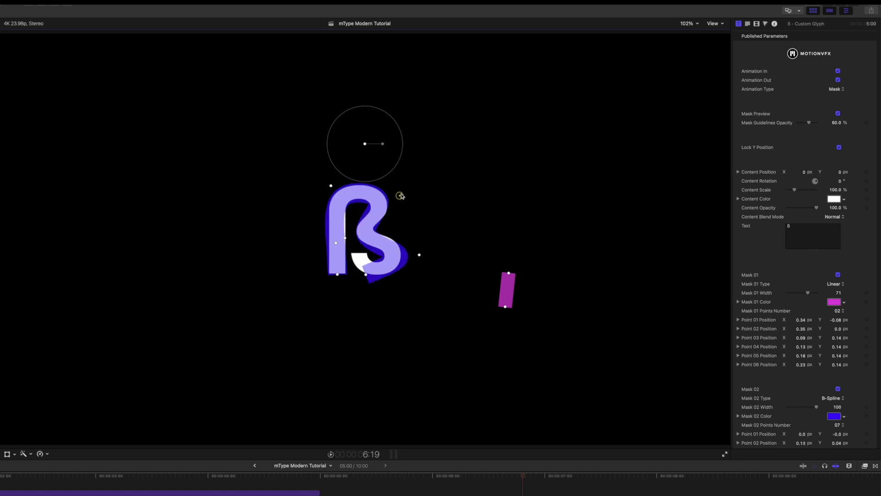
{"action": "left_click_drag", "start_coordinate": [397, 194], "coordinate": [399, 195]}
{"action": "left_click_drag", "start_coordinate": [419, 254], "coordinate": [420, 252]}
{"action": "left_click_drag", "start_coordinate": [349, 233], "coordinate": [345, 238]}
Set Mask 02 Points Number to 09 and bring the two added points in beneath the ß's left stem
{"action": "scroll", "coordinate": [778, 358], "scroll_direction": "down", "scroll_amount": 1}
{"action": "scroll", "coordinate": [778, 359], "scroll_direction": "down", "scroll_amount": 3}
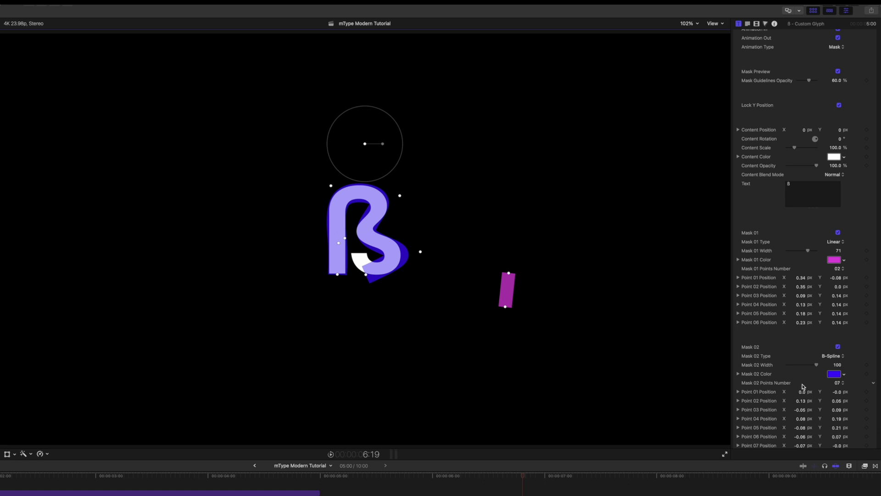
{"action": "scroll", "coordinate": [804, 386], "scroll_direction": "down", "scroll_amount": 1}
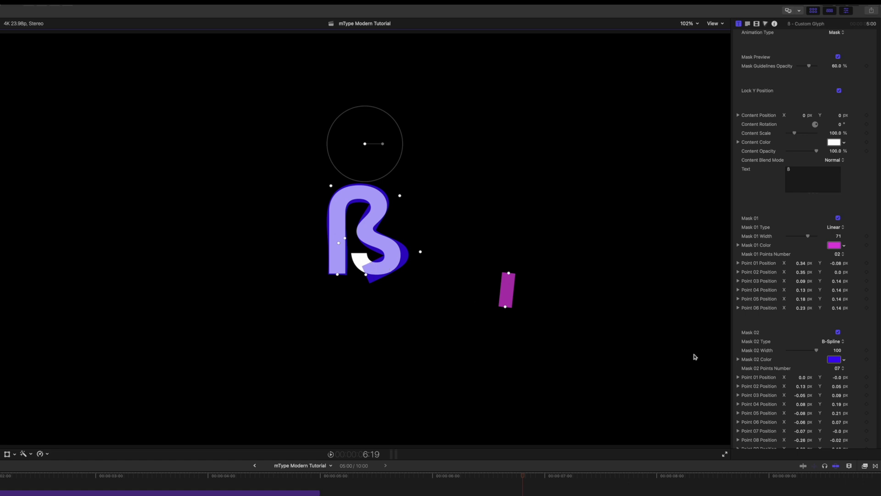
{"action": "left_click", "coordinate": [840, 369]}
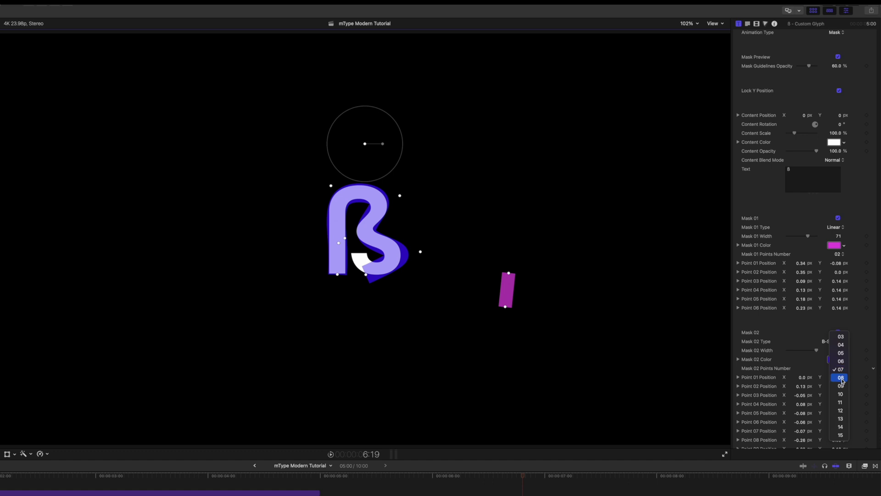
{"action": "left_click", "coordinate": [841, 385]}
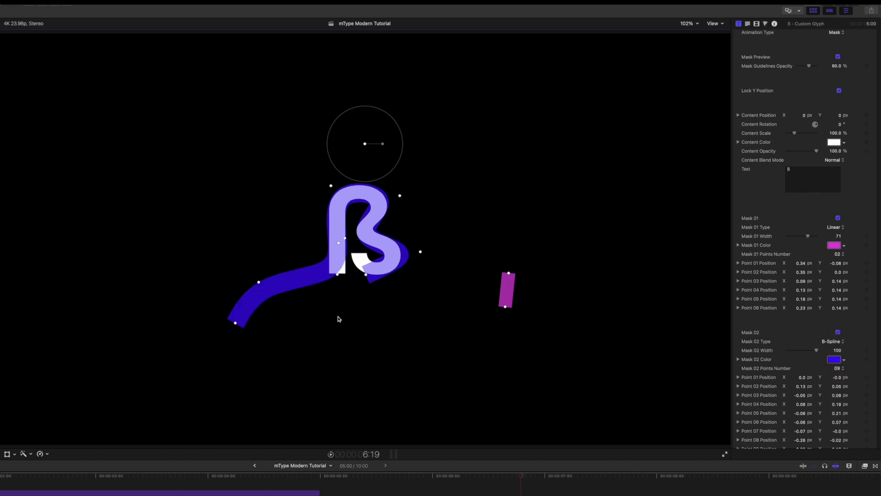
{"action": "left_click_drag", "start_coordinate": [259, 283], "coordinate": [330, 279]}
{"action": "left_click_drag", "start_coordinate": [233, 324], "coordinate": [340, 316]}
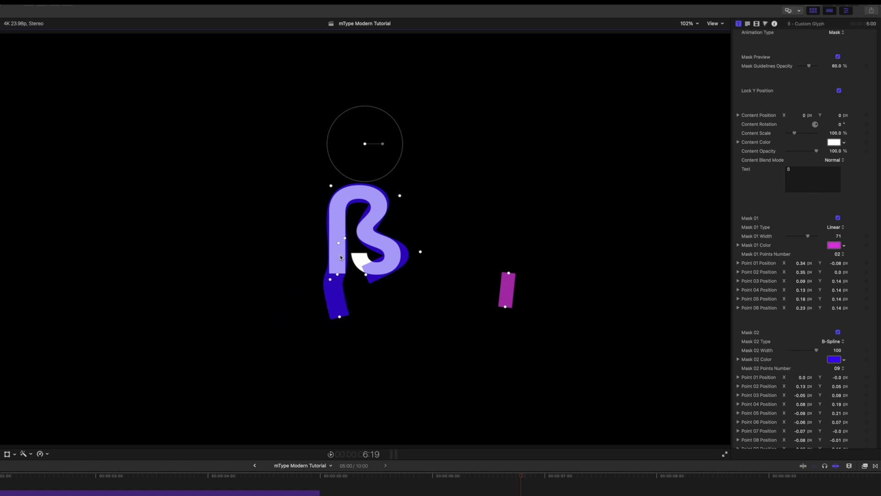
Redistribute the nine Mask 02 points along the ß so the mask covers the whole letter, including its lower hook
{"action": "mouse_move", "coordinate": [340, 247]}
{"action": "left_mouse_down"}
{"action": "mouse_move", "coordinate": [333, 201]}
{"action": "mouse_move", "coordinate": [382, 185]}
{"action": "left_mouse_up"}
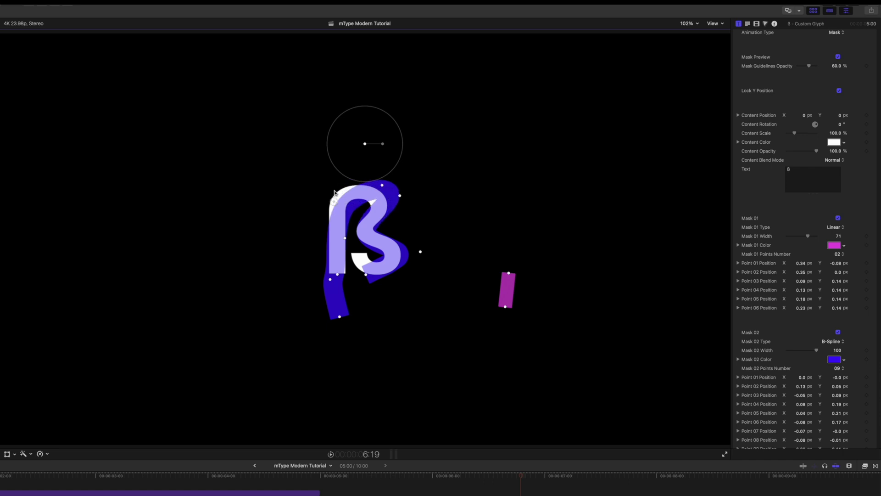
{"action": "left_click_drag", "start_coordinate": [330, 279], "coordinate": [335, 232]}
{"action": "mouse_move", "coordinate": [333, 201]}
{"action": "left_mouse_down"}
{"action": "mouse_move", "coordinate": [333, 169]}
{"action": "mouse_move", "coordinate": [339, 195]}
{"action": "mouse_move", "coordinate": [371, 189]}
{"action": "mouse_move", "coordinate": [368, 224]}
{"action": "mouse_move", "coordinate": [388, 209]}
{"action": "left_mouse_up"}
{"action": "left_click_drag", "start_coordinate": [365, 275], "coordinate": [362, 278]}
{"action": "left_click_drag", "start_coordinate": [368, 224], "coordinate": [349, 233]}
{"action": "mouse_move", "coordinate": [338, 276]}
{"action": "left_mouse_down"}
{"action": "mouse_move", "coordinate": [336, 256]}
{"action": "mouse_move", "coordinate": [337, 279]}
{"action": "left_mouse_up"}
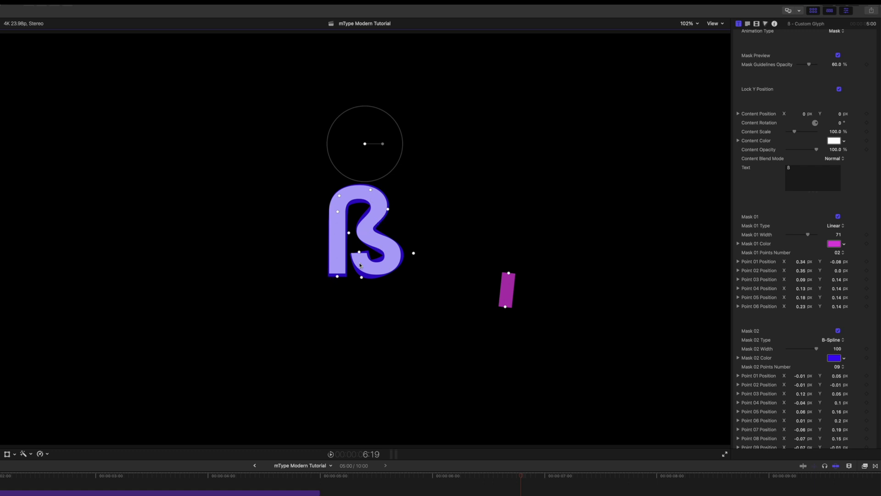
Review the Animation Type options, keep Mask, and turn off Mask Preview for the ß glyph
{"action": "scroll", "coordinate": [781, 147], "scroll_direction": "up", "scroll_amount": 4}
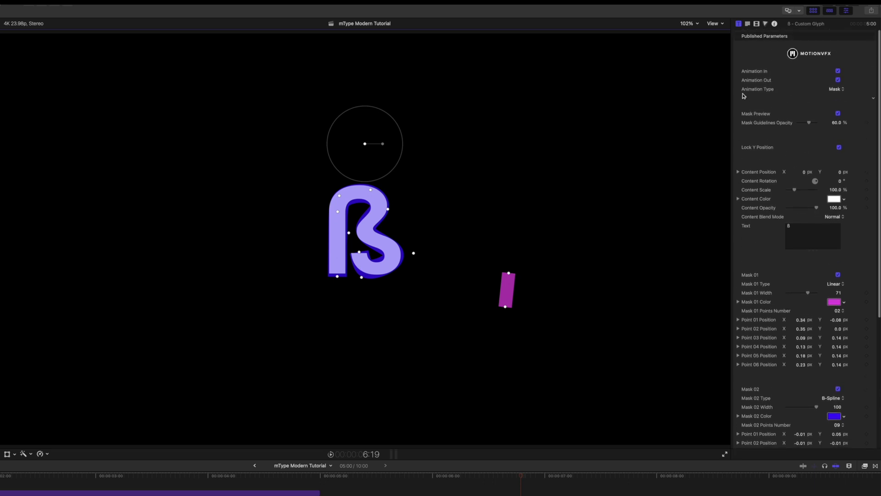
{"action": "left_click", "coordinate": [838, 90]}
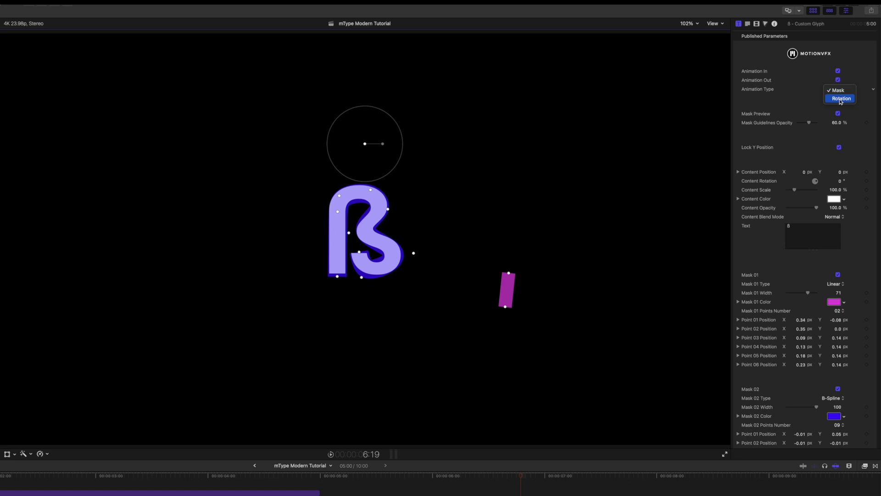
{"action": "left_click", "coordinate": [840, 94]}
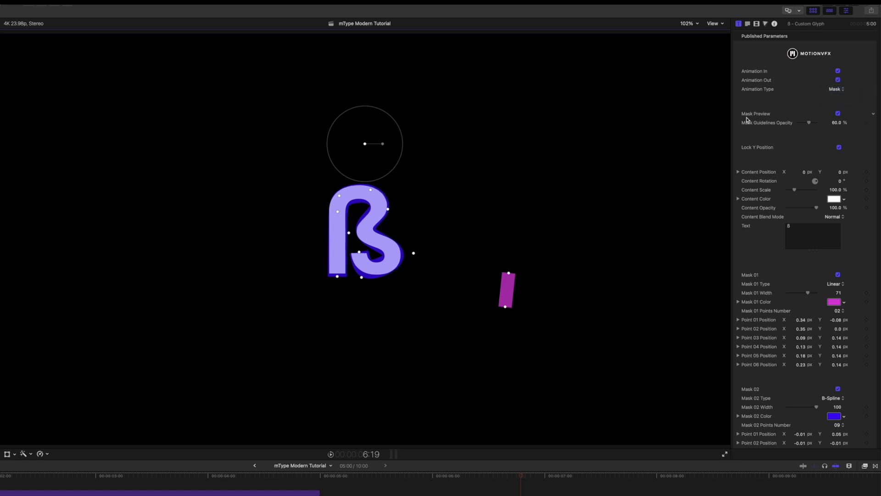
{"action": "left_click", "coordinate": [838, 114]}
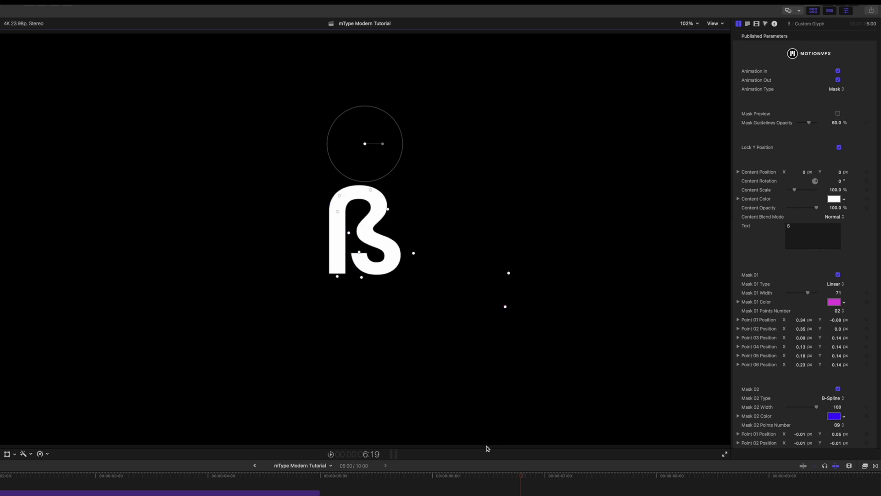
Scrub through the ß glyph's reveal back to the clip's start and disable Animation In
{"action": "left_click_drag", "start_coordinate": [521, 478], "coordinate": [364, 483]}
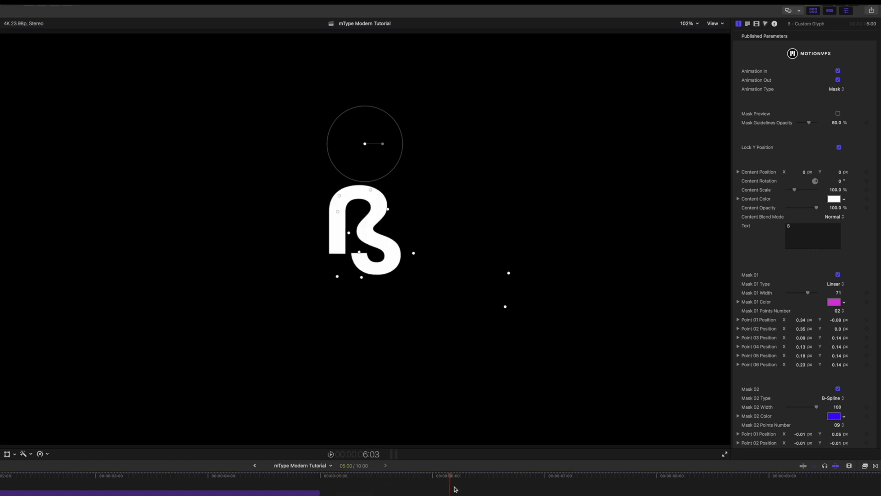
{"action": "scroll", "coordinate": [326, 479], "scroll_direction": "right", "scroll_amount": 5}
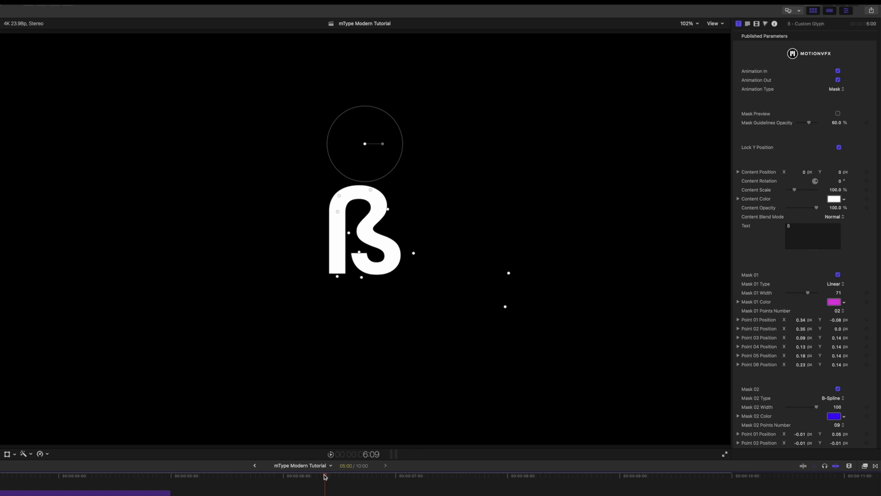
{"action": "left_click_drag", "start_coordinate": [325, 477], "coordinate": [175, 489]}
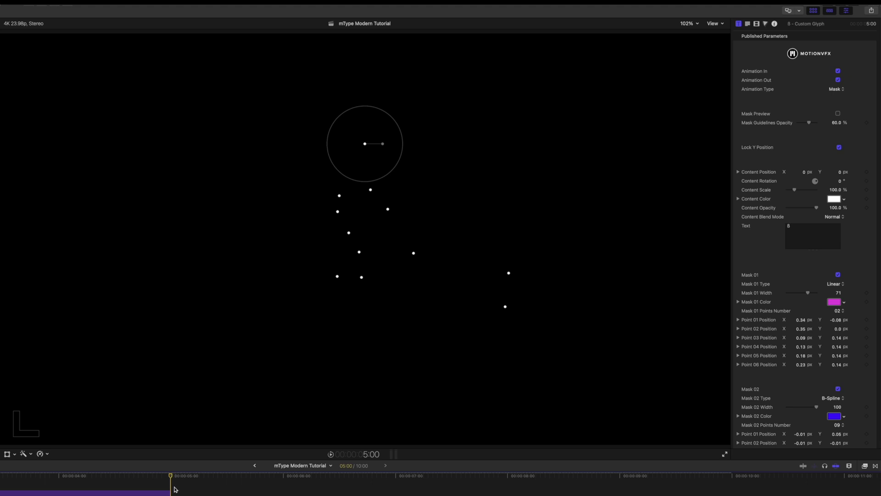
{"action": "left_click", "coordinate": [838, 71]}
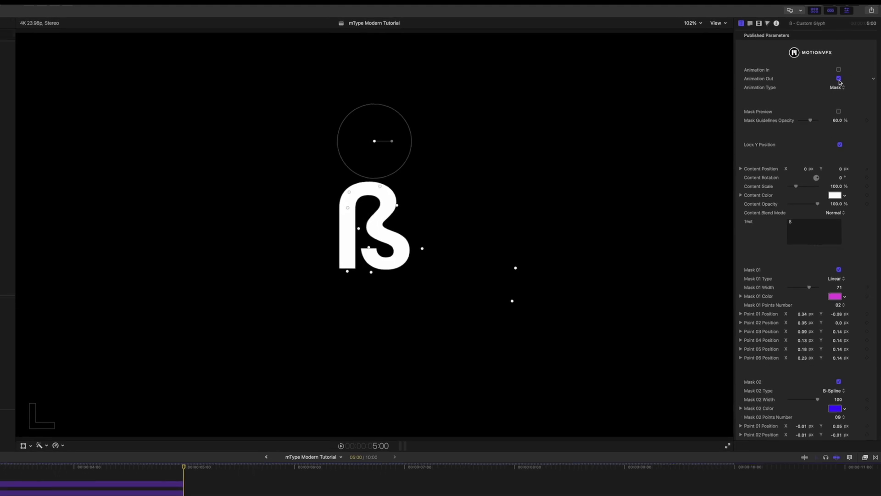
Disable Animation Out for the ß glyph and place a Text Preview title beneath its clip
{"action": "left_click", "coordinate": [839, 79]}
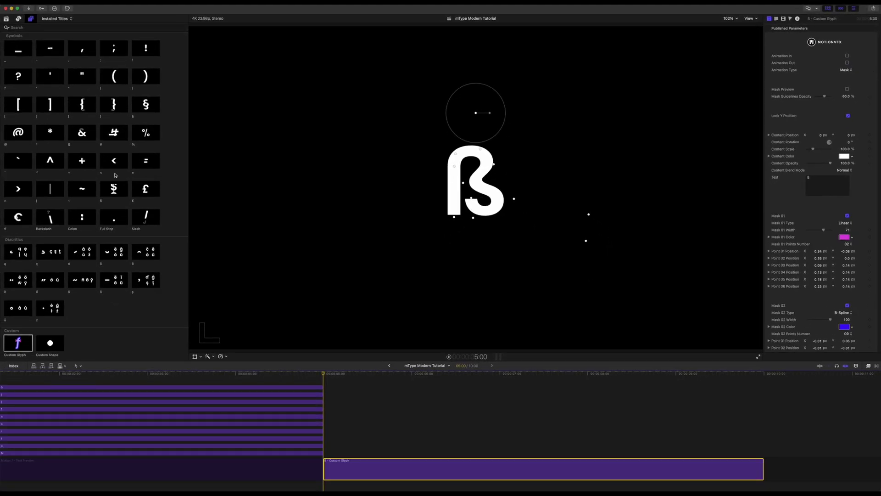
{"action": "scroll", "coordinate": [181, 202], "scroll_direction": "up", "scroll_amount": 15}
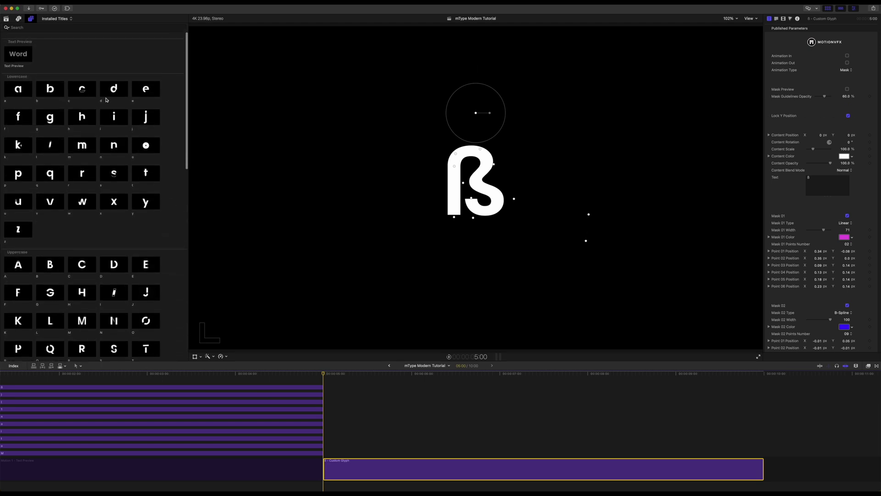
{"action": "left_click", "coordinate": [15, 52]}
{"action": "left_click_drag", "start_coordinate": [276, 382], "coordinate": [363, 463]}
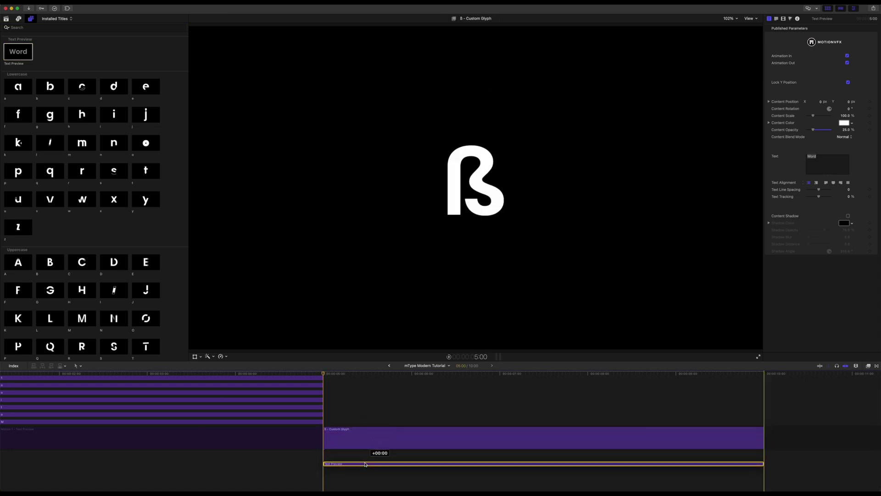
{"action": "left_click", "coordinate": [392, 438]}
{"action": "left_click", "coordinate": [396, 454]}
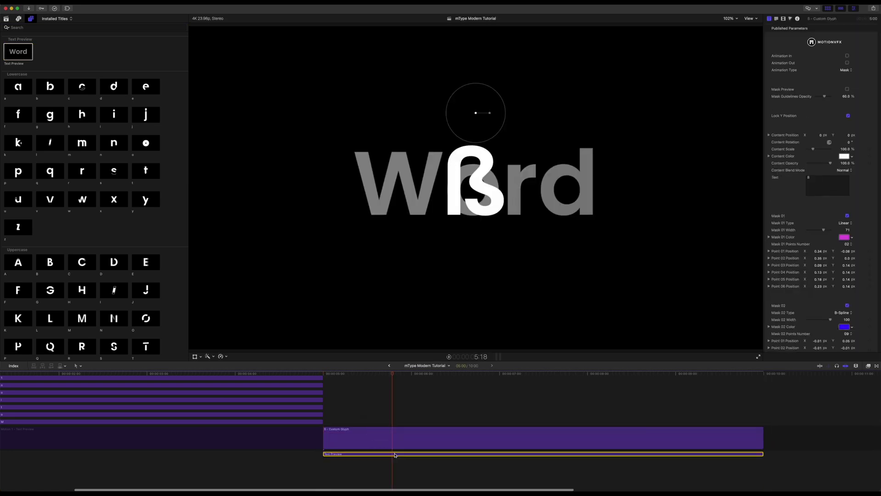
Turn off Animation In and Animation Out for the Text Preview title and set its text to "Straße"
{"action": "left_click", "coordinate": [849, 56]}
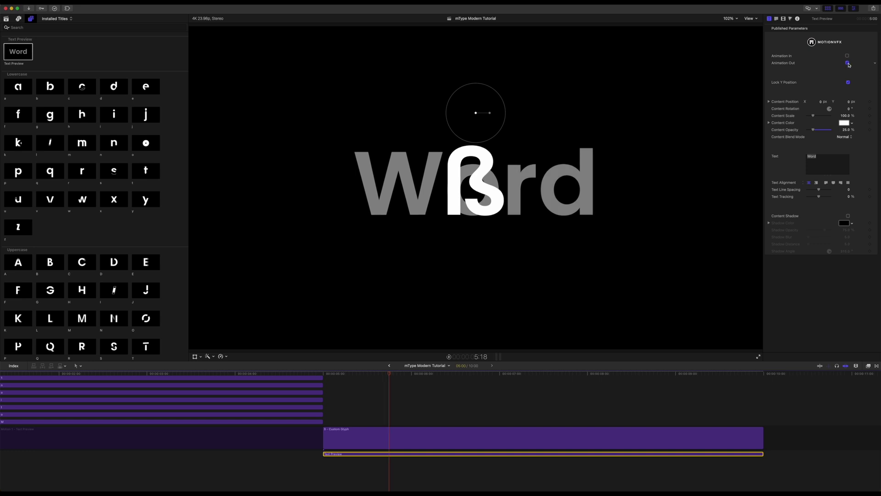
{"action": "triple_click", "coordinate": [832, 162]}
{"action": "type", "text": "Stra"}
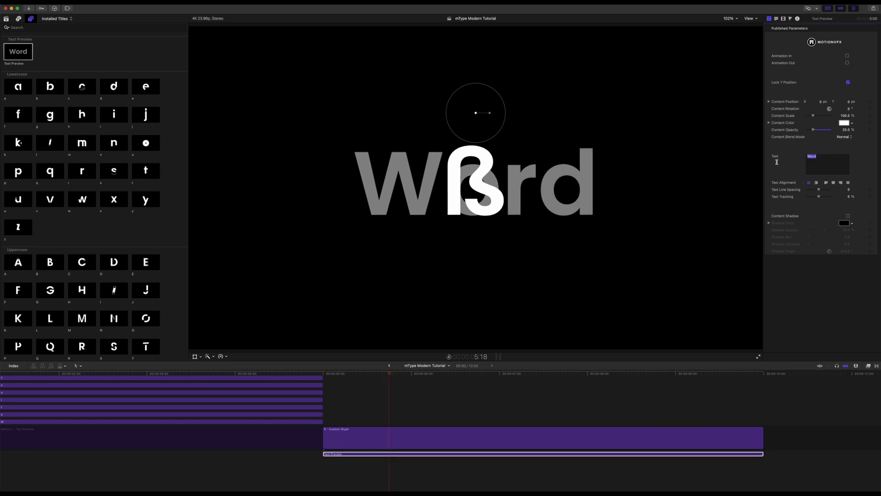
{"action": "type", "text": "ße"}
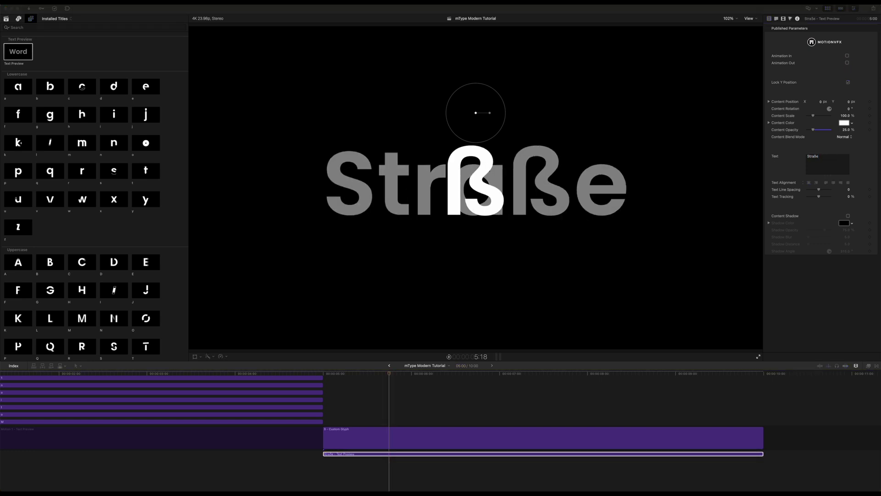
Move the custom ß glyph over the ß in the Straße preview
{"action": "left_click", "coordinate": [388, 434]}
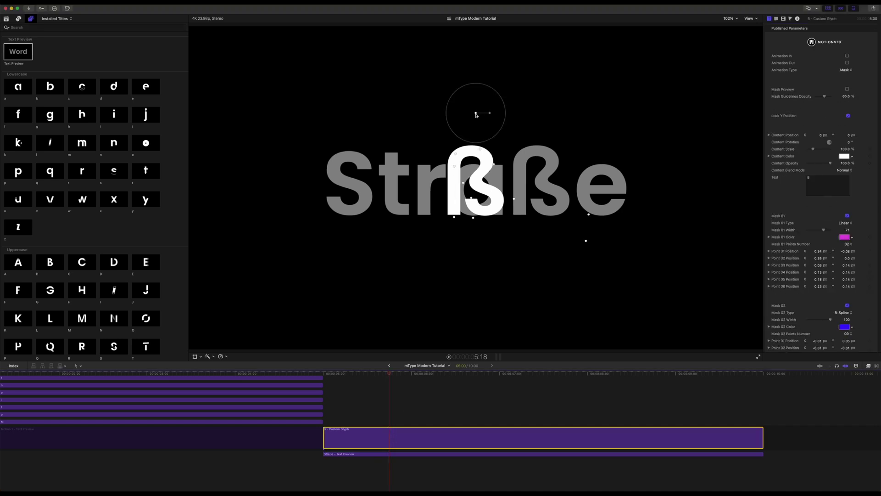
{"action": "left_click_drag", "start_coordinate": [476, 114], "coordinate": [541, 118]}
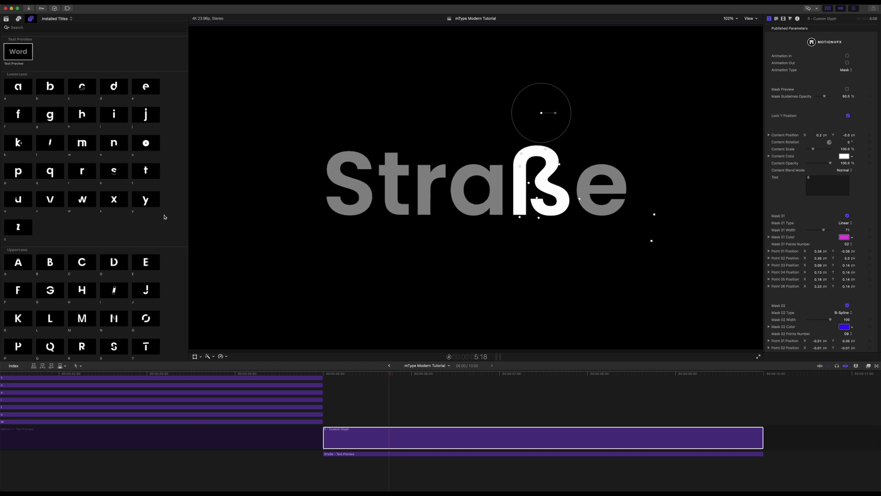
Add the S, t, r, a and e letter titles above the ß clip to complete Straße and play back the word's animation
{"action": "scroll", "coordinate": [164, 216], "scroll_direction": "down", "scroll_amount": 5}
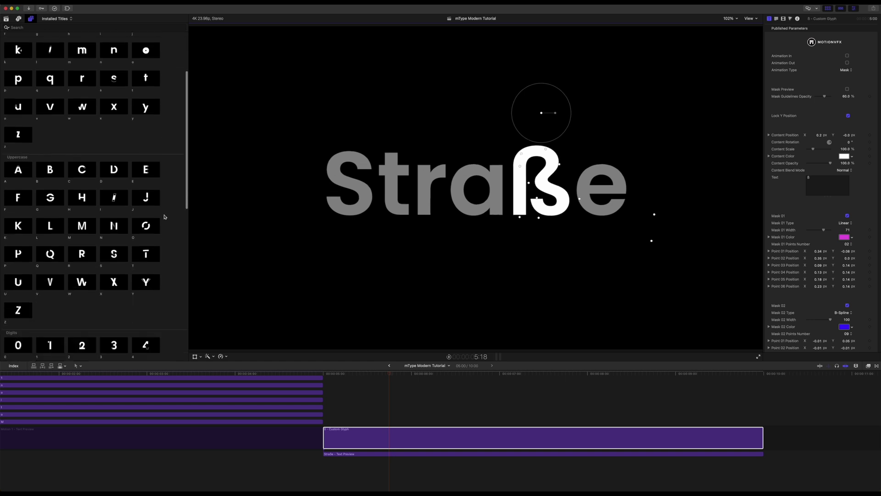
{"action": "left_click_drag", "start_coordinate": [112, 227], "coordinate": [325, 417]}
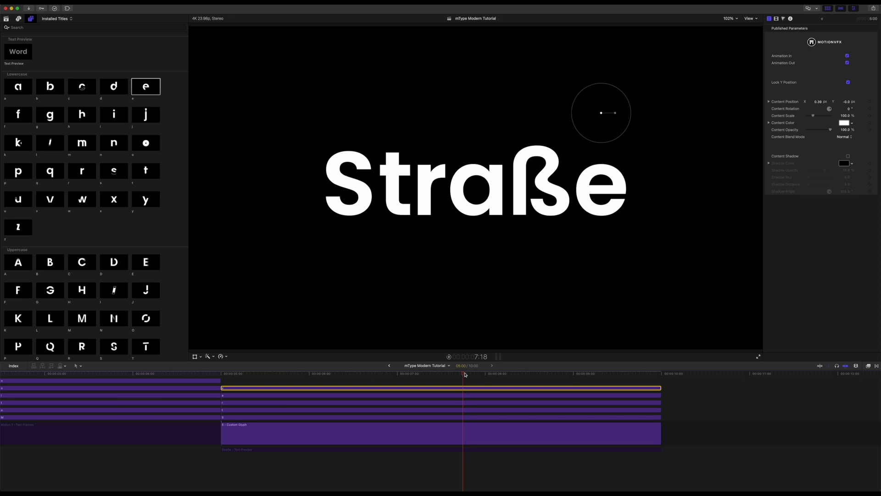
{"action": "left_click_drag", "start_coordinate": [465, 374], "coordinate": [242, 374]}
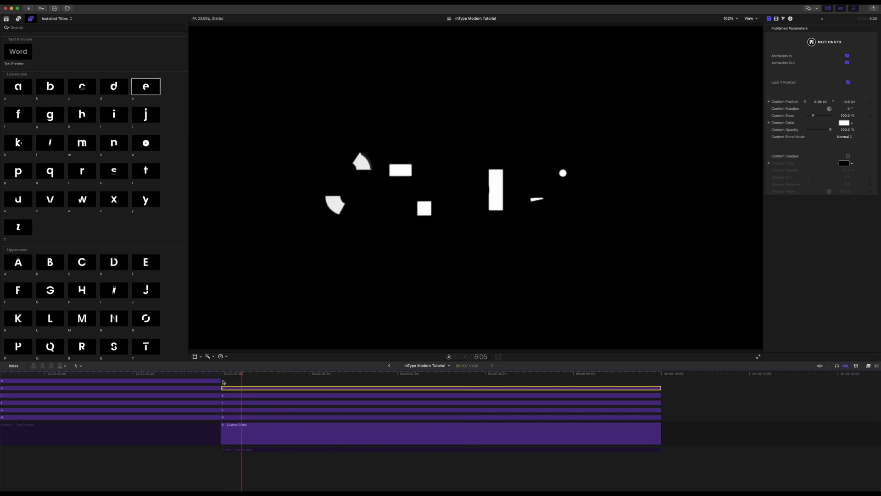
{"action": "key", "text": "space"}
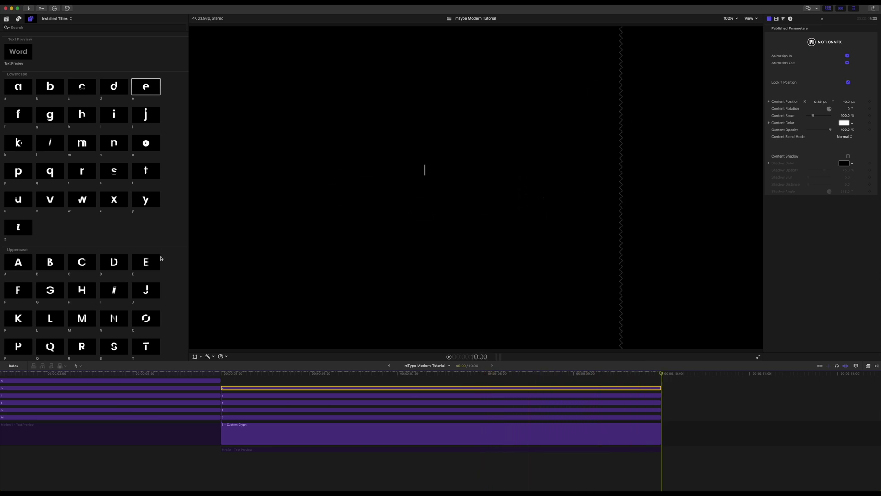
Append the Custom Shape title to the end of the timeline
{"action": "scroll", "coordinate": [168, 261], "scroll_direction": "down", "scroll_amount": 10}
{"action": "scroll", "coordinate": [168, 264], "scroll_direction": "down", "scroll_amount": 5}
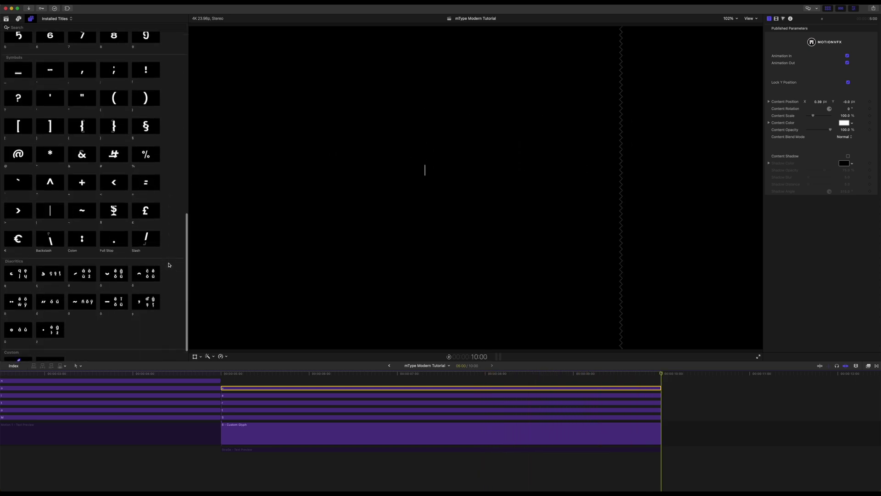
{"action": "left_click", "coordinate": [50, 343]}
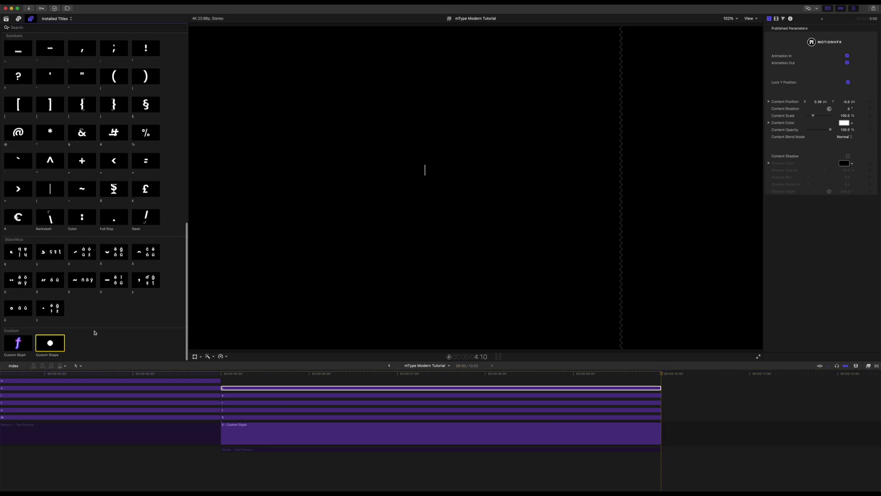
{"action": "key", "text": "e"}
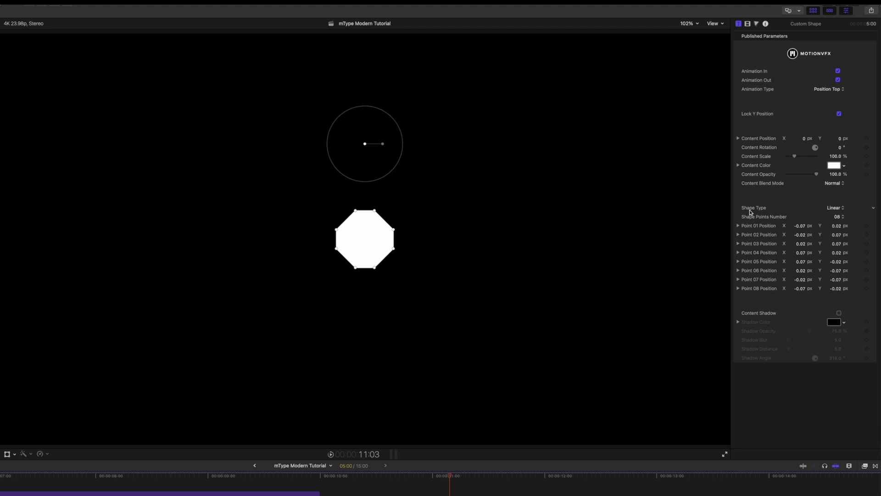
Try the B-Spline Shape Type on the custom shape and switch it back to Linear
{"action": "left_click", "coordinate": [843, 210]}
{"action": "left_click", "coordinate": [843, 217]}
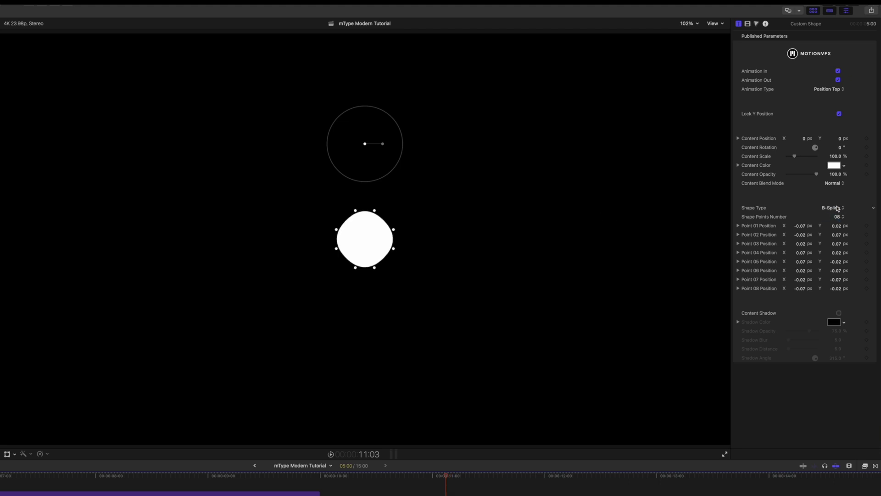
{"action": "left_click", "coordinate": [838, 209]}
{"action": "left_click", "coordinate": [834, 199]}
Set the custom shape's Shape Points Number to 05 and its Shape Type to B-Spline
{"action": "left_click", "coordinate": [841, 217]}
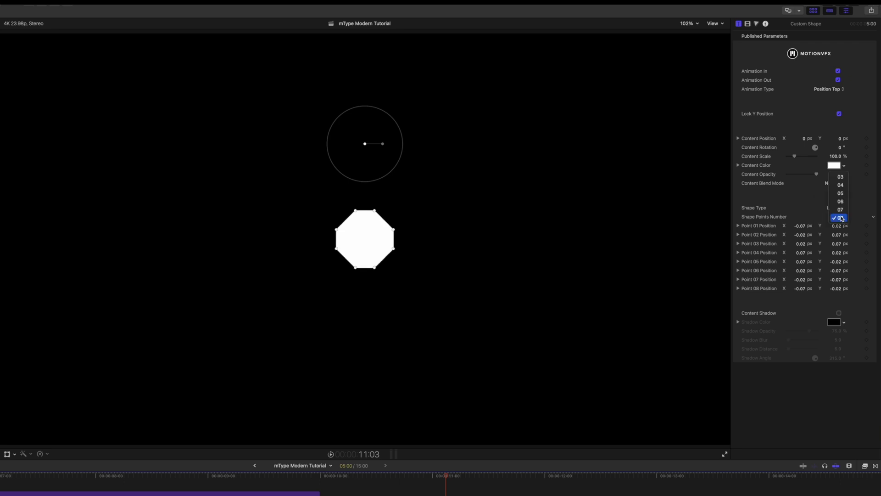
{"action": "left_click", "coordinate": [840, 195]}
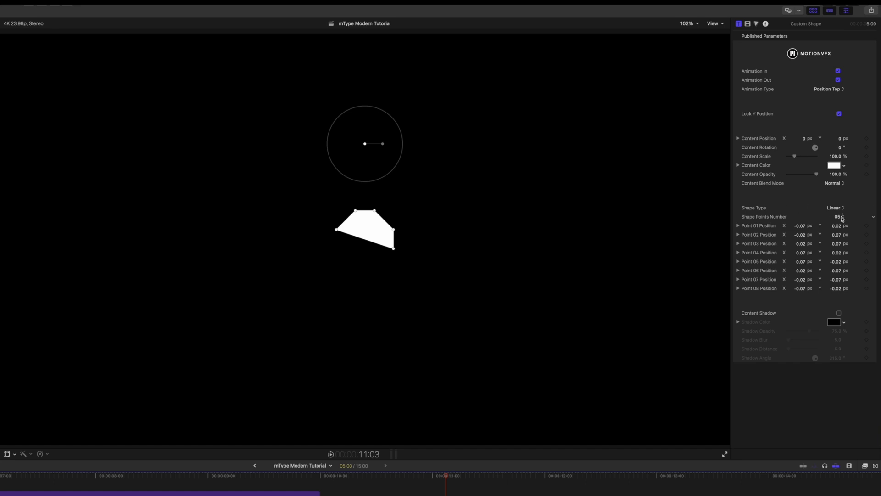
{"action": "left_click", "coordinate": [839, 209]}
{"action": "left_click", "coordinate": [839, 217]}
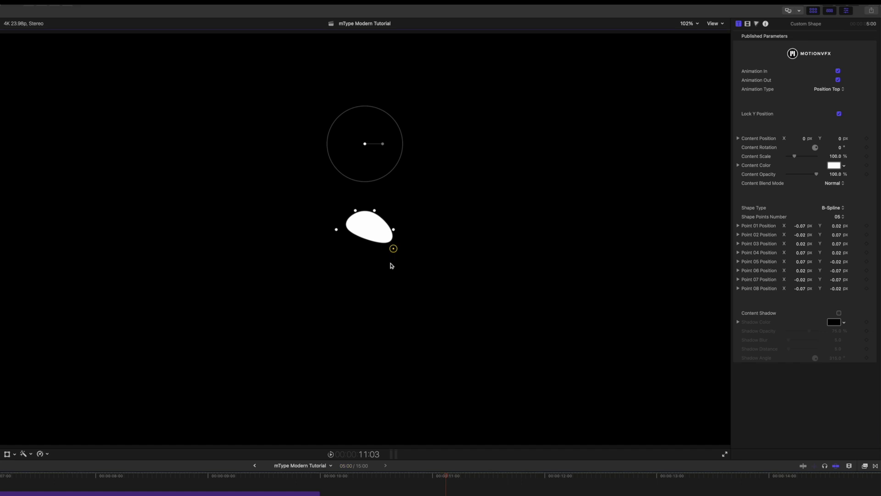
Reposition the custom shape's points to form a thin, upward-curving crescent like a smile
{"action": "left_click_drag", "start_coordinate": [393, 250], "coordinate": [394, 294]}
{"action": "left_click_drag", "start_coordinate": [394, 230], "coordinate": [429, 242]}
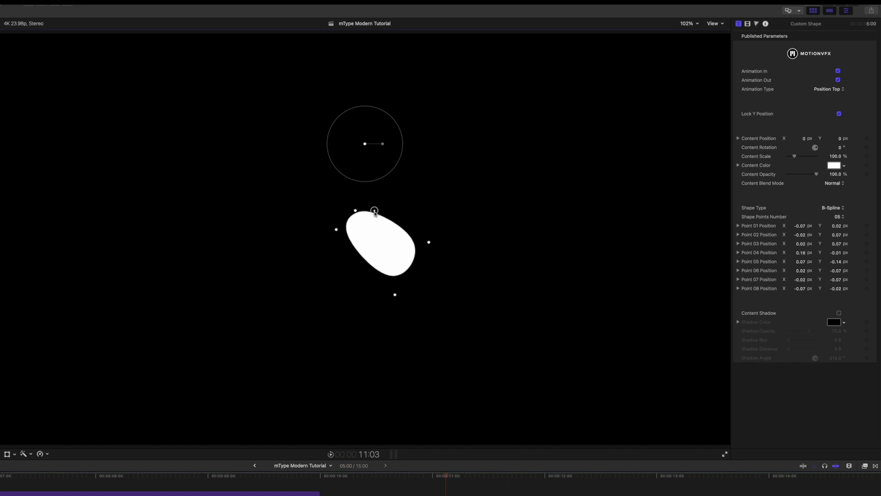
{"action": "left_click_drag", "start_coordinate": [374, 211], "coordinate": [464, 236]}
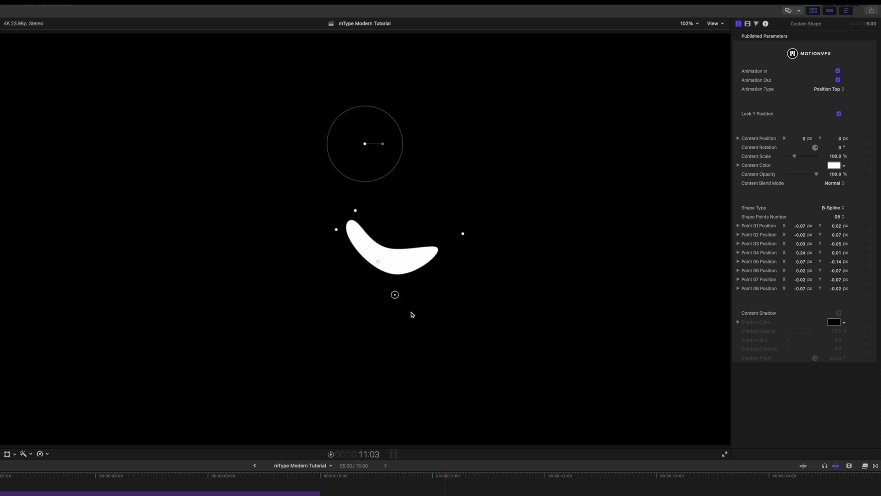
{"action": "left_click_drag", "start_coordinate": [394, 295], "coordinate": [371, 267]}
{"action": "left_click_drag", "start_coordinate": [355, 210], "coordinate": [321, 185]}
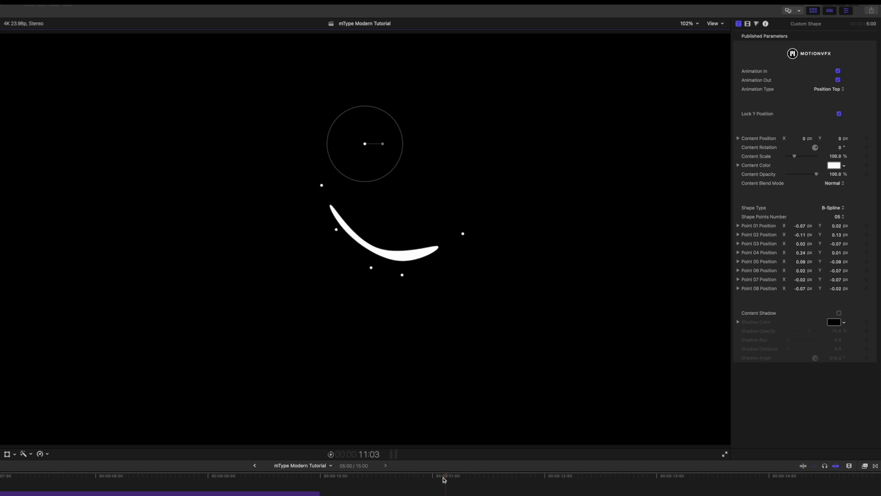
Play the custom shape's Position Top animation from the clip's start through its exit
{"action": "left_click_drag", "start_coordinate": [445, 480], "coordinate": [323, 484]}
{"action": "key", "text": "space"}
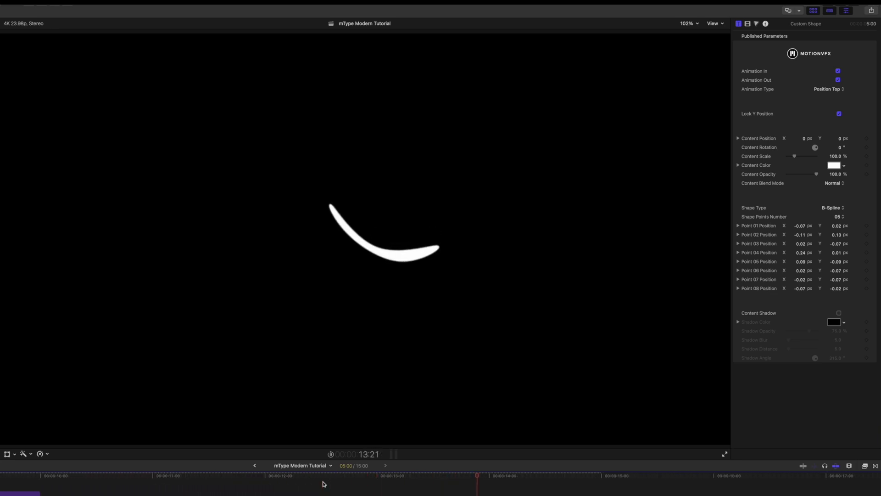
{"action": "key", "text": "space"}
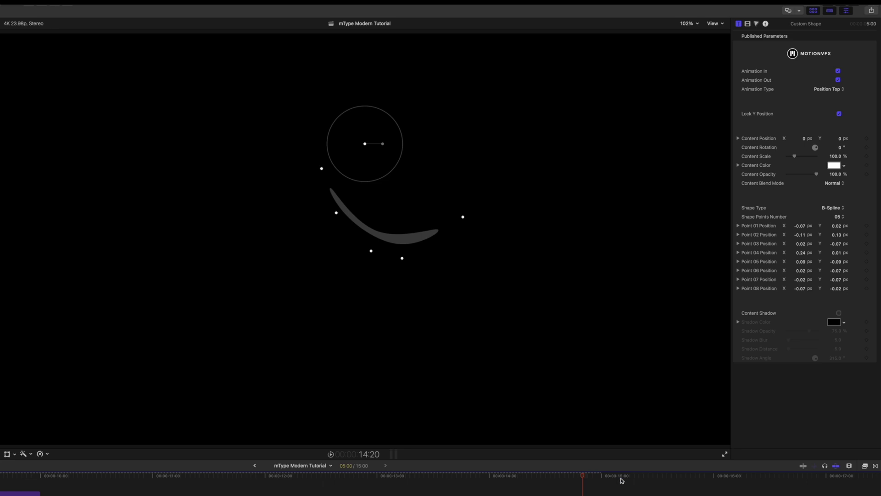
{"action": "key", "text": "Up"}
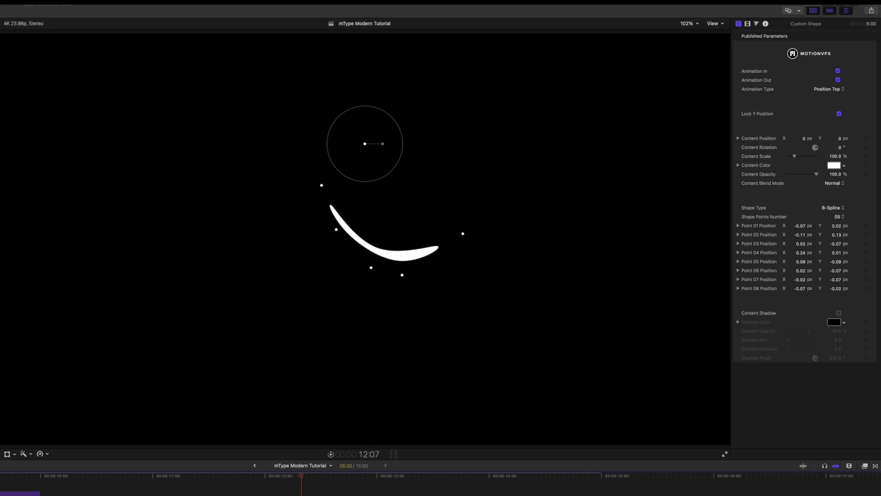
Try the Opacity Animation Type on the custom shape
{"action": "left_click", "coordinate": [826, 91]}
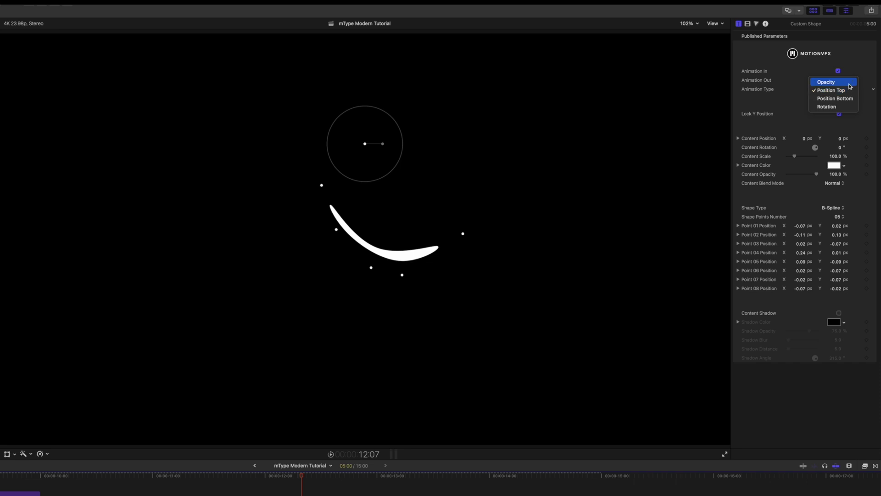
{"action": "left_click", "coordinate": [827, 81]}
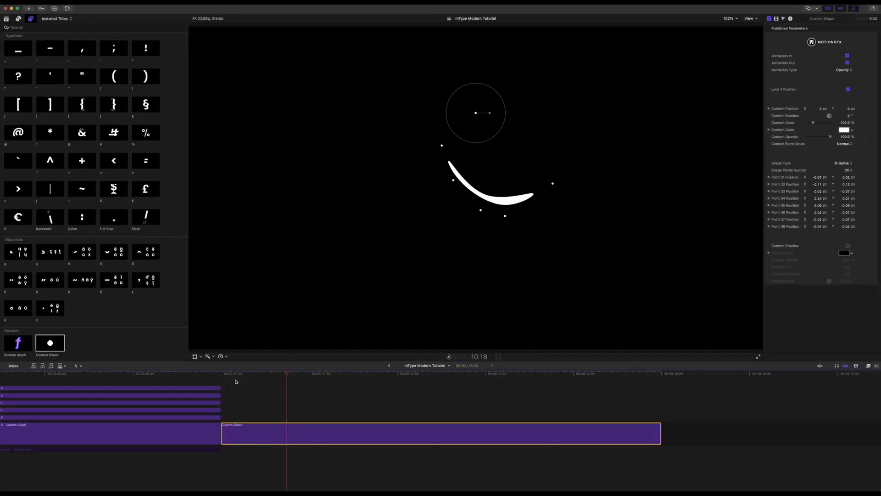
Set the custom shape's Animation Type to Rotation and play its animation from the clip's start
{"action": "left_click", "coordinate": [844, 70]}
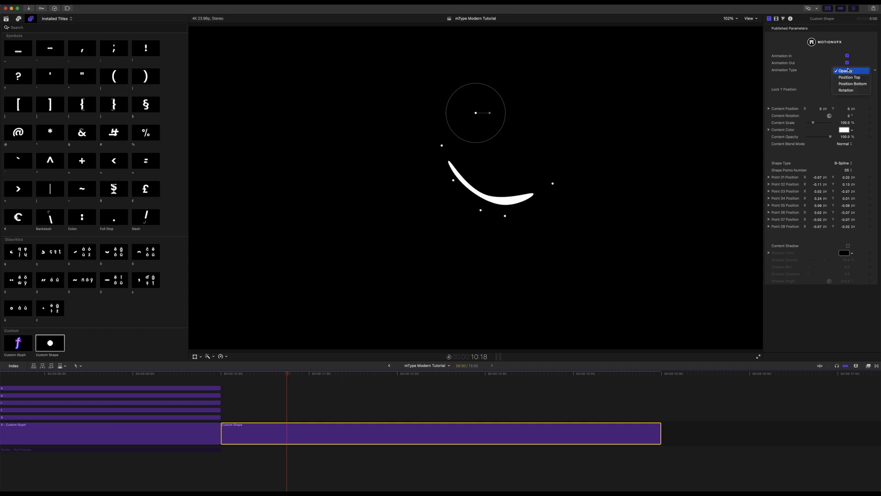
{"action": "left_click", "coordinate": [849, 95]}
{"action": "left_click_drag", "start_coordinate": [286, 373], "coordinate": [221, 374]}
{"action": "key", "text": "space"}
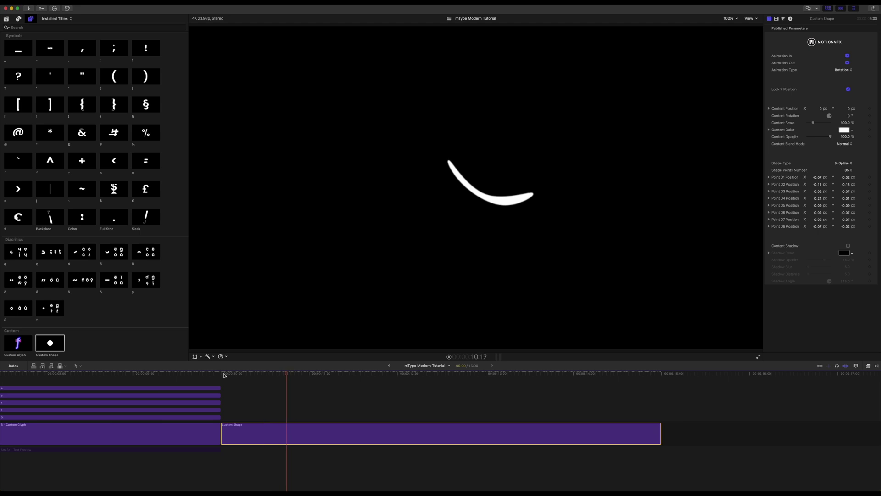